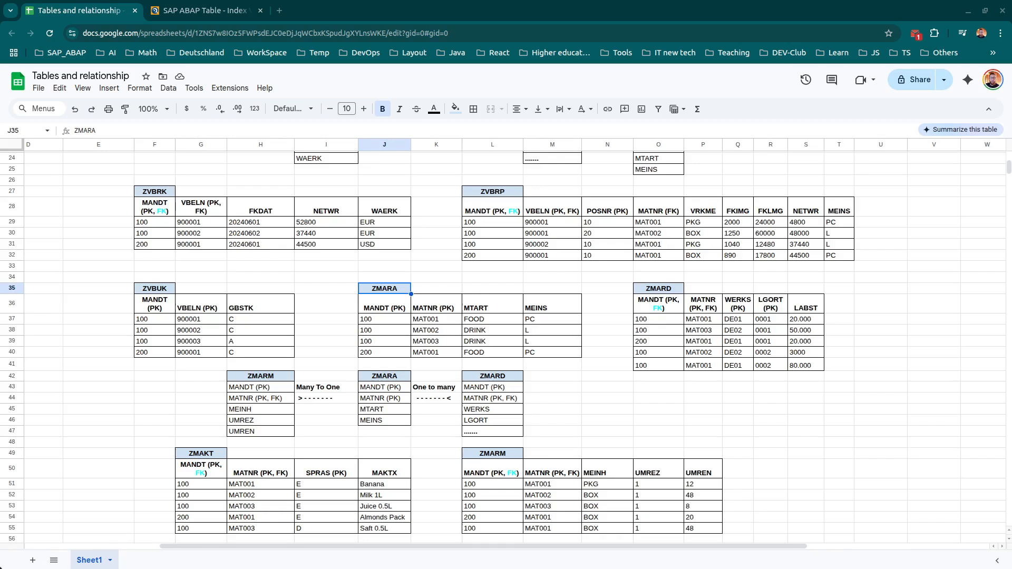
# Switch to the SAP system and start transaction SE11.
pyautogui.hotkey('alt', 'Tab')
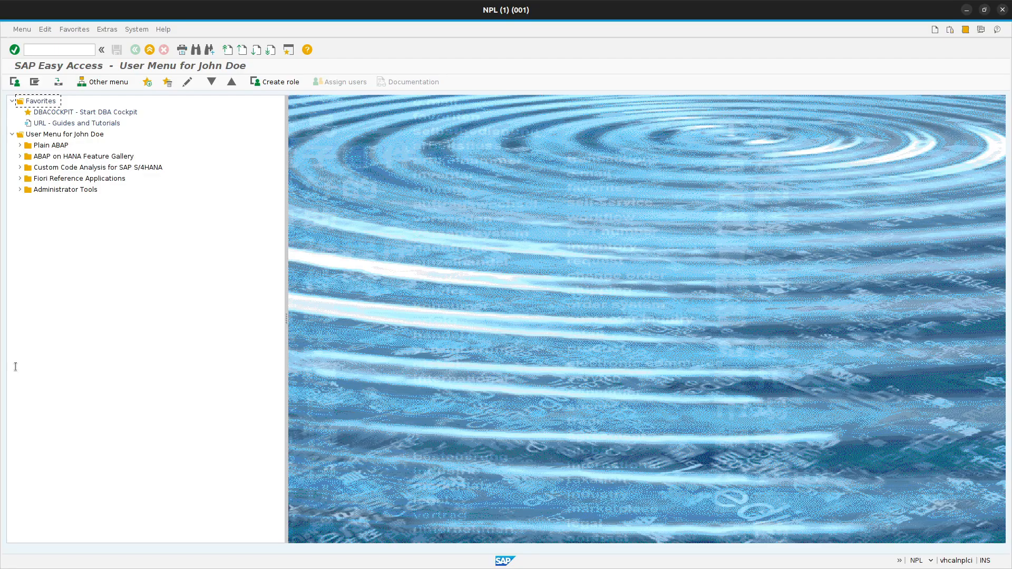
pyautogui.click(44, 49)
pyautogui.write('se11')
pyautogui.press('Return')
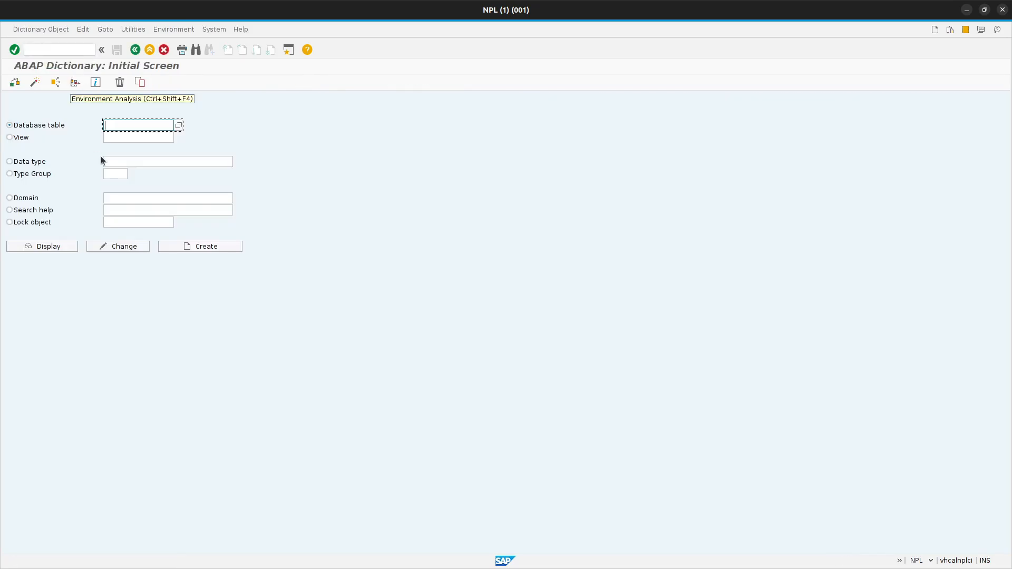
# Check whether database table ZMARA already exists and start creating it.
pyautogui.write('Z')
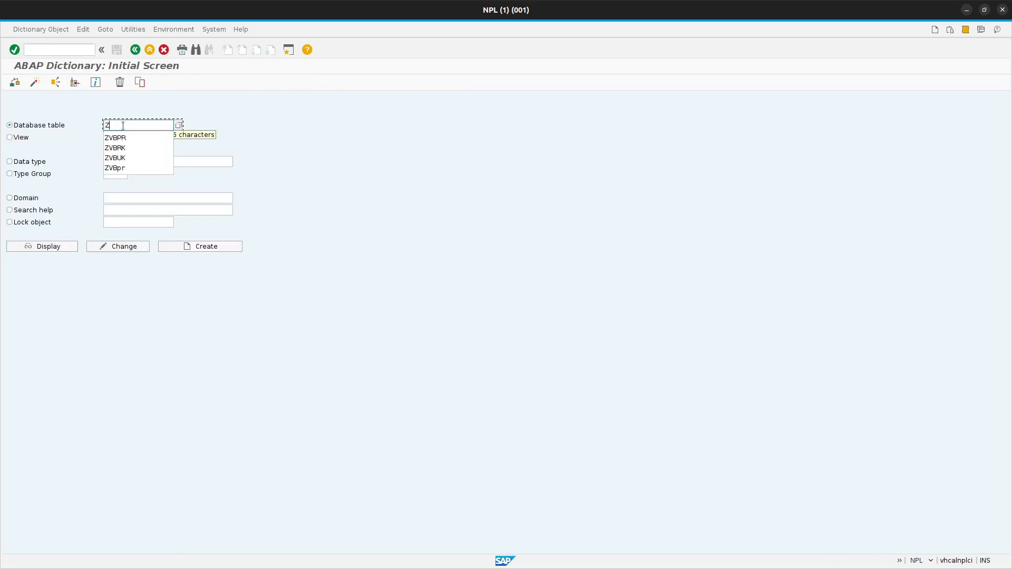
pyautogui.write('MARA')
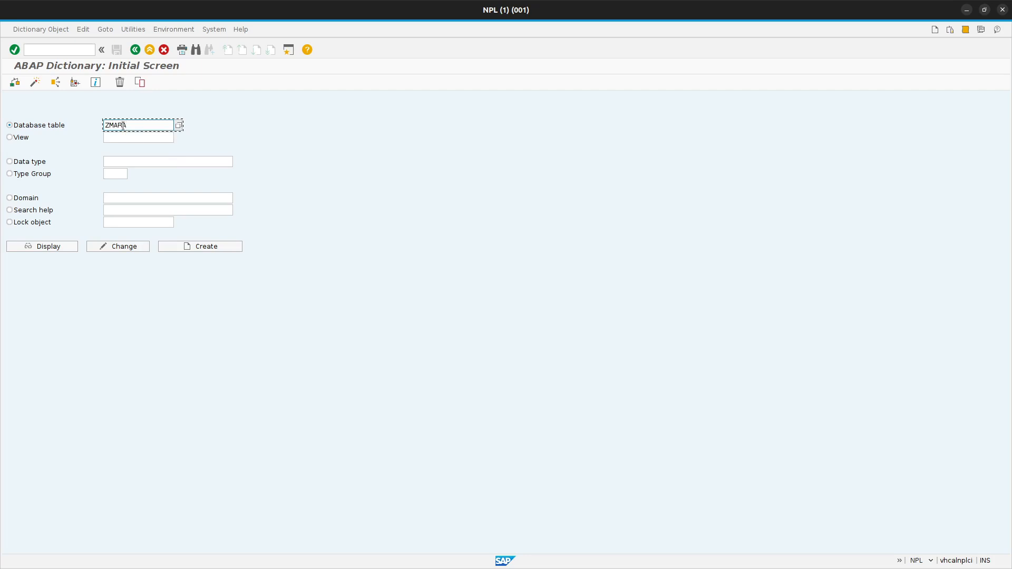
pyautogui.click(42, 248)
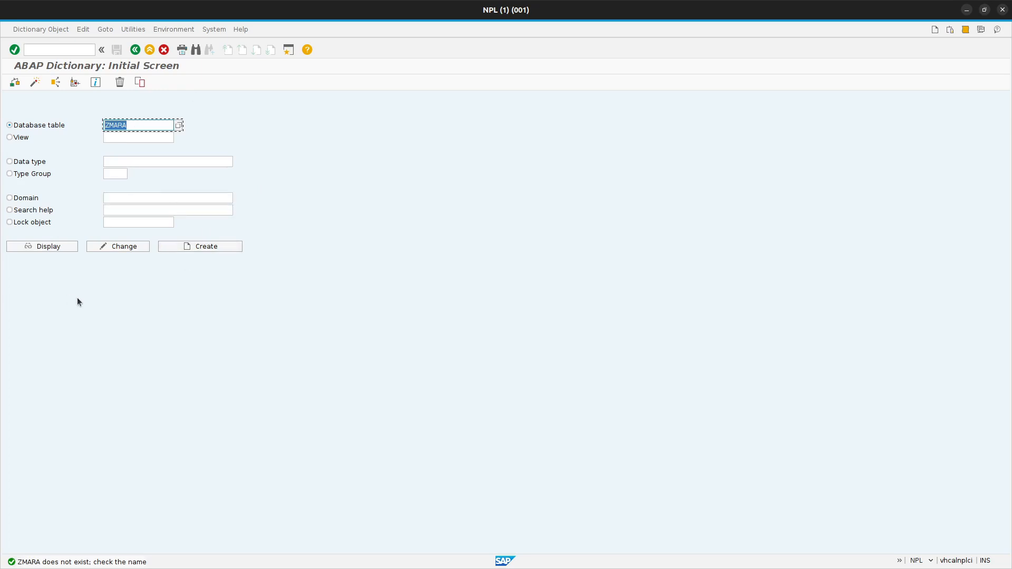
pyautogui.click(163, 121)
pyautogui.click(207, 246)
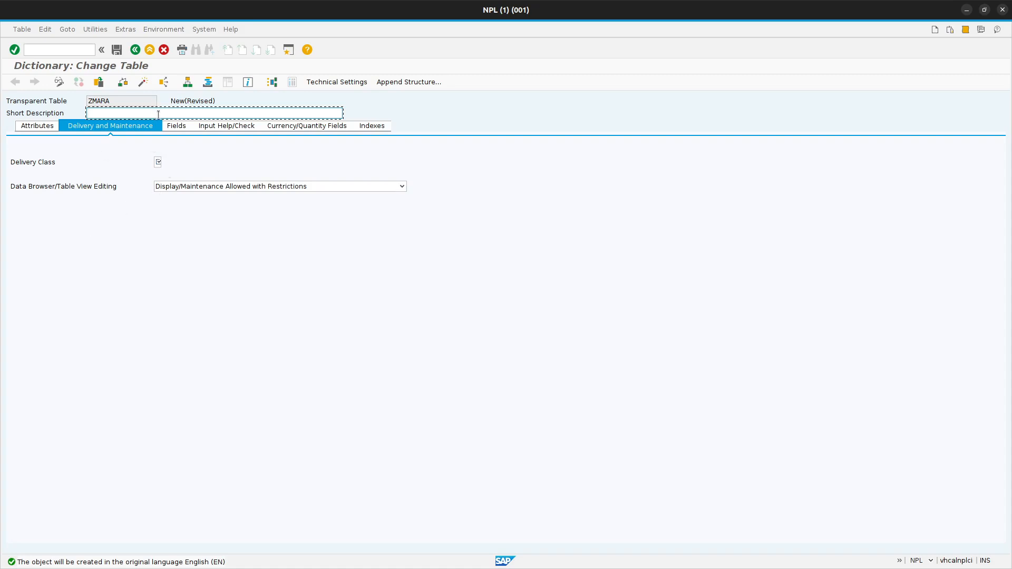
# Enter "Product Master Table" as the short description of ZMARA.
pyautogui.write('Produc')
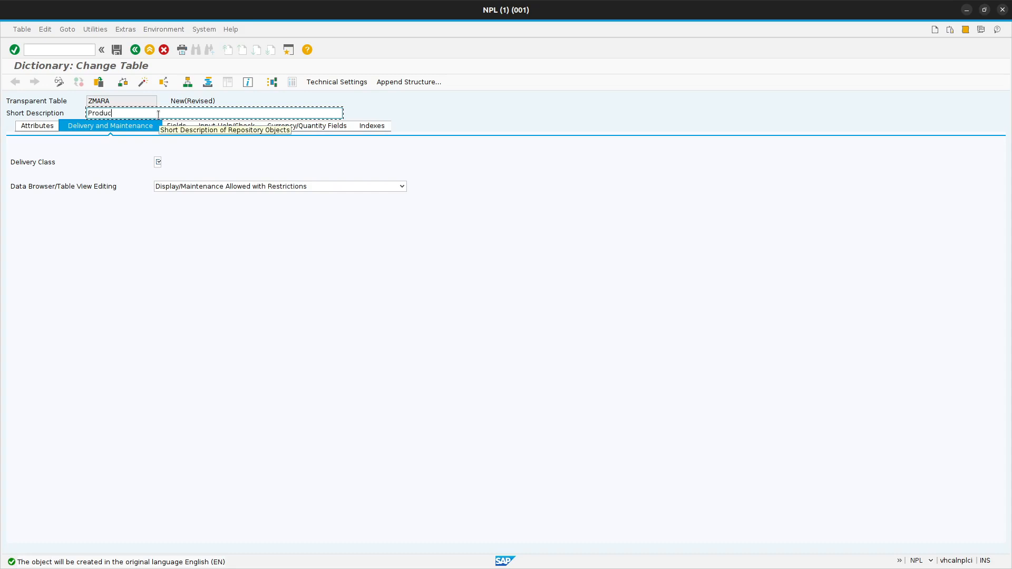
pyautogui.write('t Master Ta')
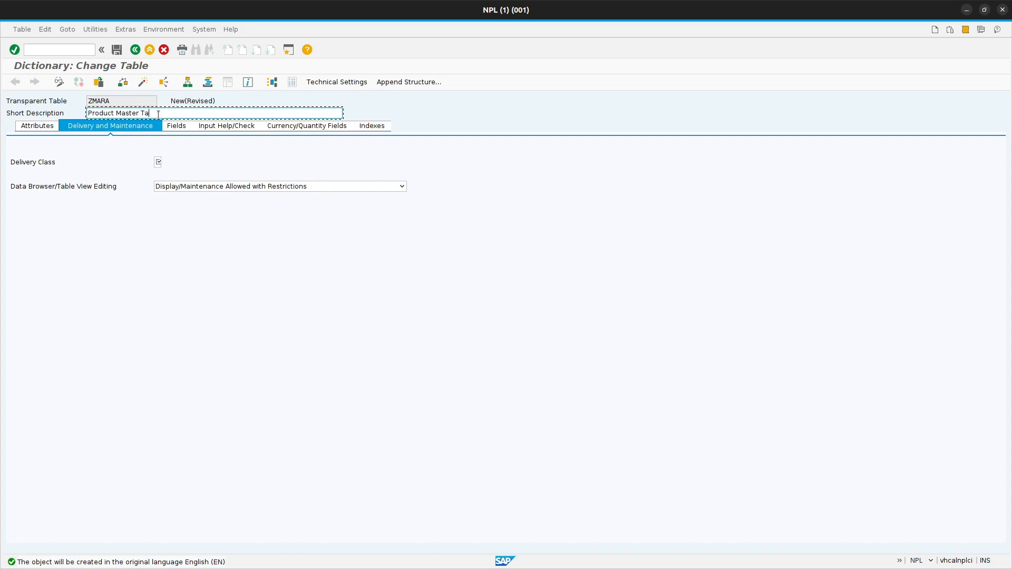
pyautogui.write('ble')
# Assign delivery class A to the table and set data browser/table view editing to Display/Maintenance Allowed.
pyautogui.click(159, 163)
pyautogui.click(167, 163)
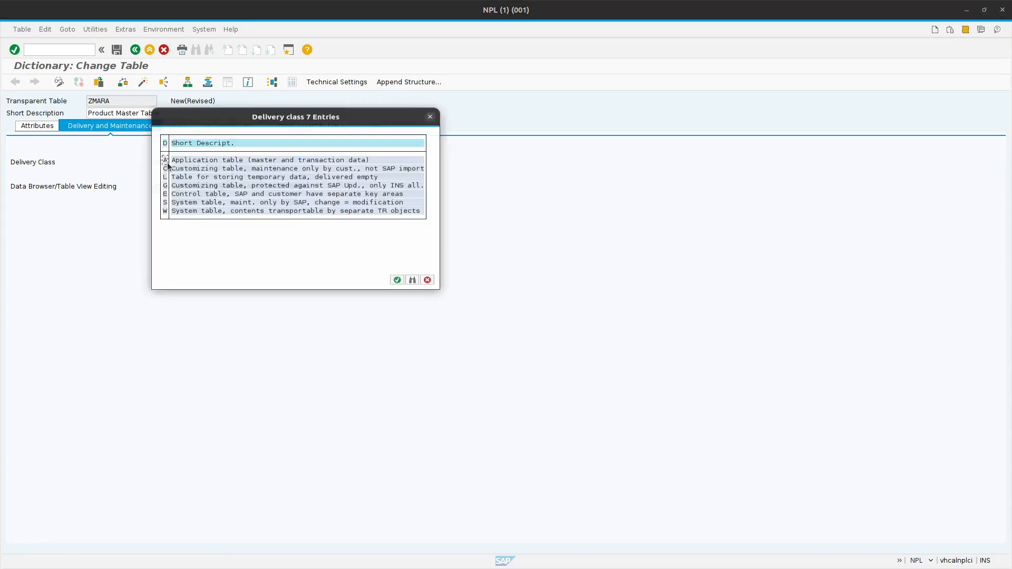
pyautogui.doubleClick(169, 159)
pyautogui.click(206, 186)
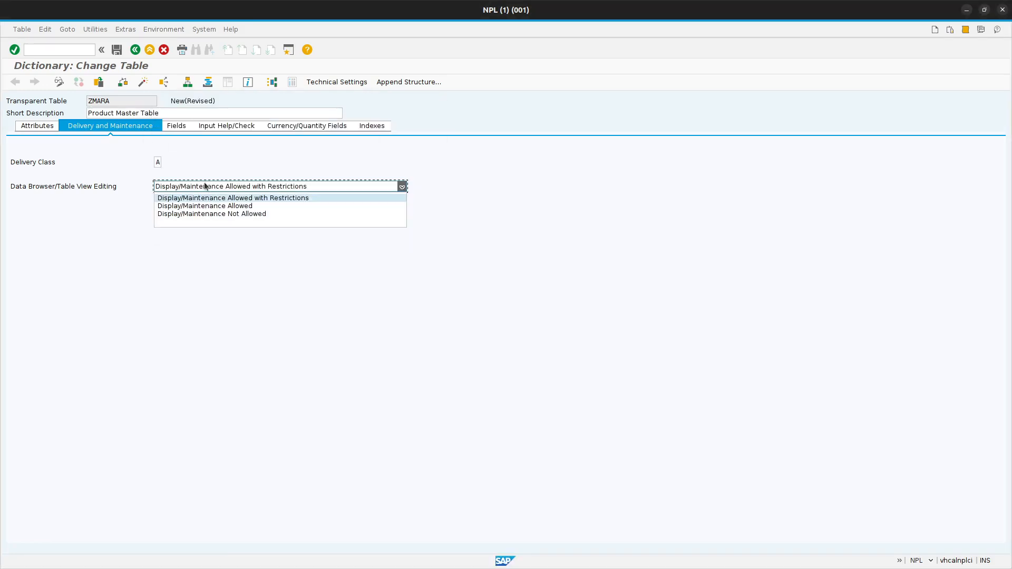
pyautogui.click(201, 206)
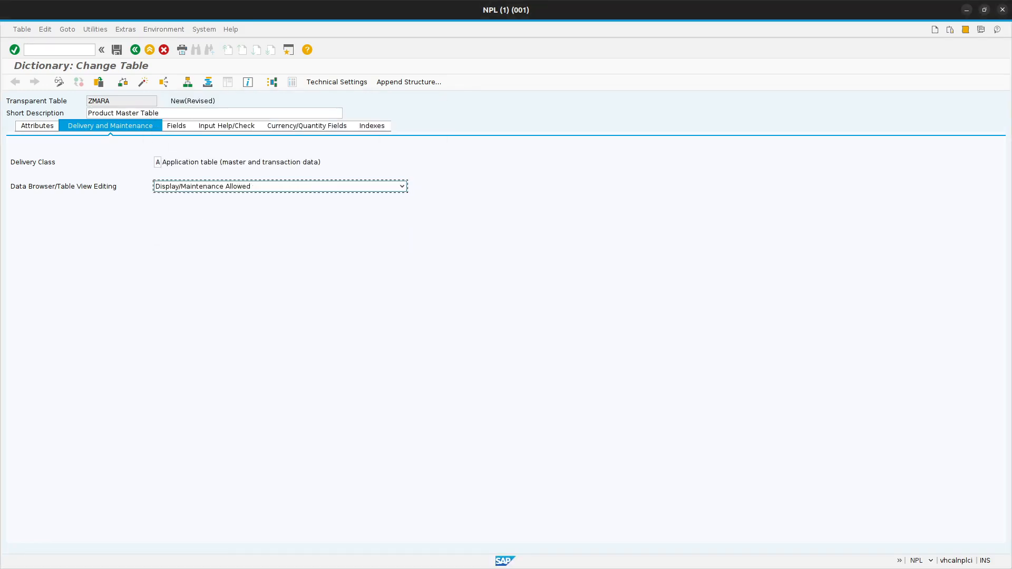
# Open the table's field definitions and consult the SAP Datasheet table index and the ZMARA layout in the browser spreadsheet.
pyautogui.click(176, 126)
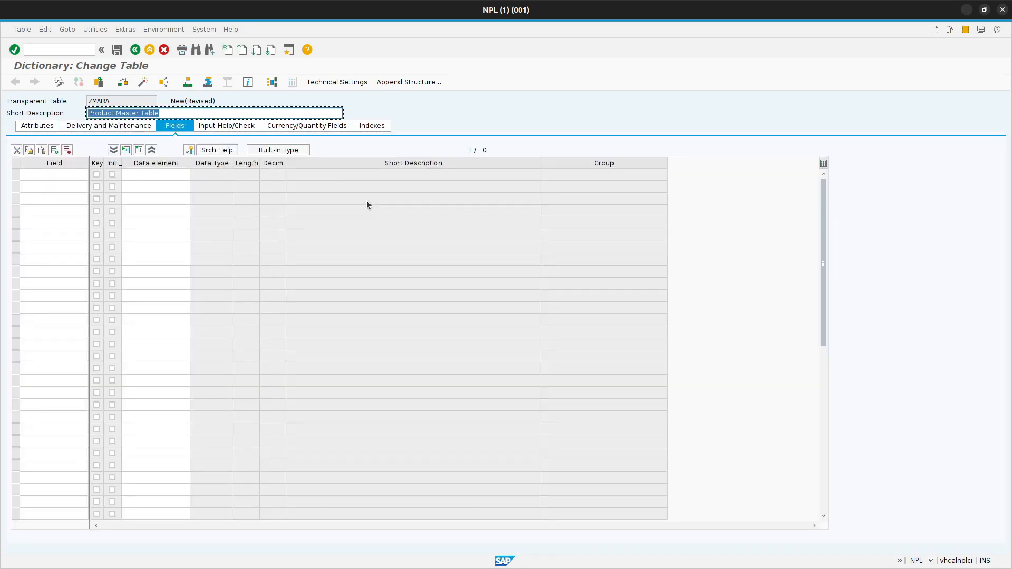
pyautogui.hotkey('alt', 'Tab')
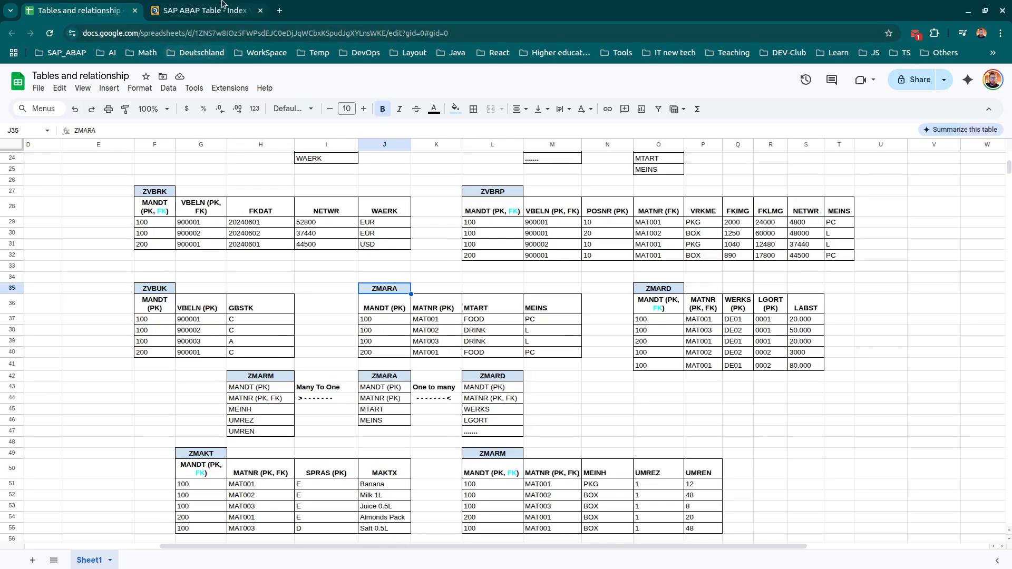
pyautogui.click(211, 14)
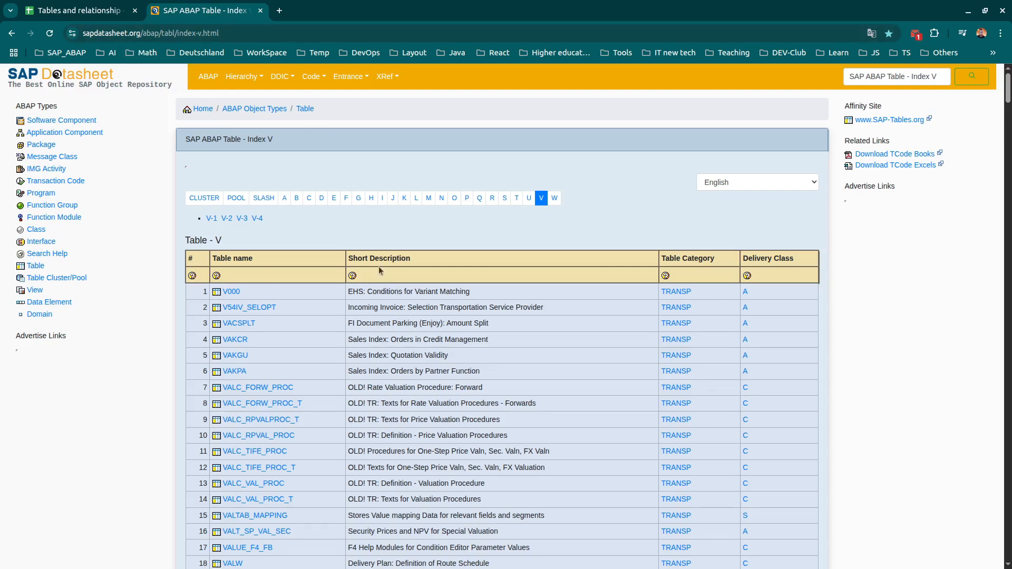
pyautogui.scroll(-5, 322, 257)
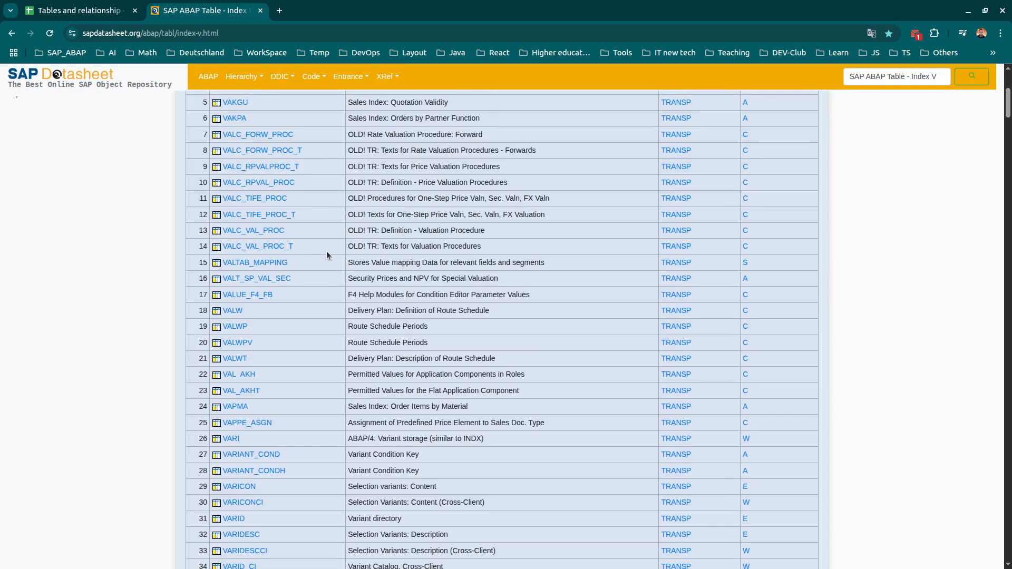
pyautogui.scroll(5, 507, 280)
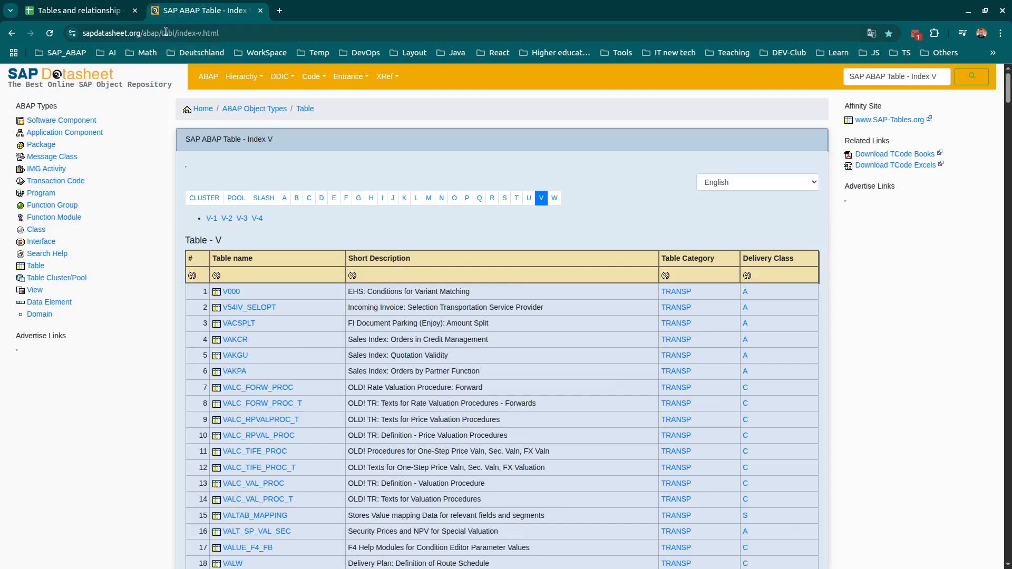
pyautogui.hotkey('ctrl', 'shift', 'Tab')
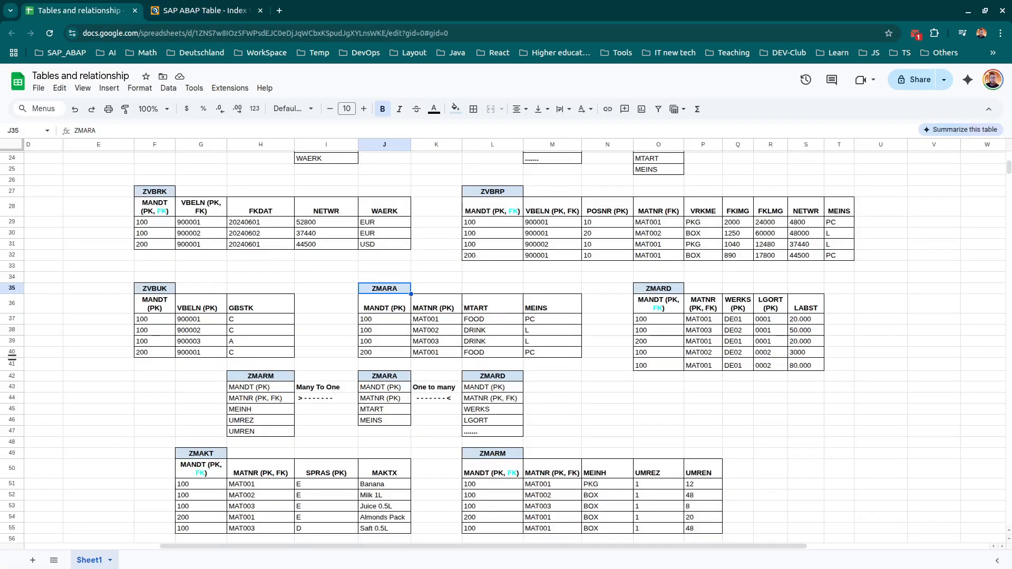
# Return to the SAP table definition and add MANDT as a key field with the initial-value flag and data element MANDT.
pyautogui.hotkey('alt', 'Tab')
pyautogui.click(73, 178)
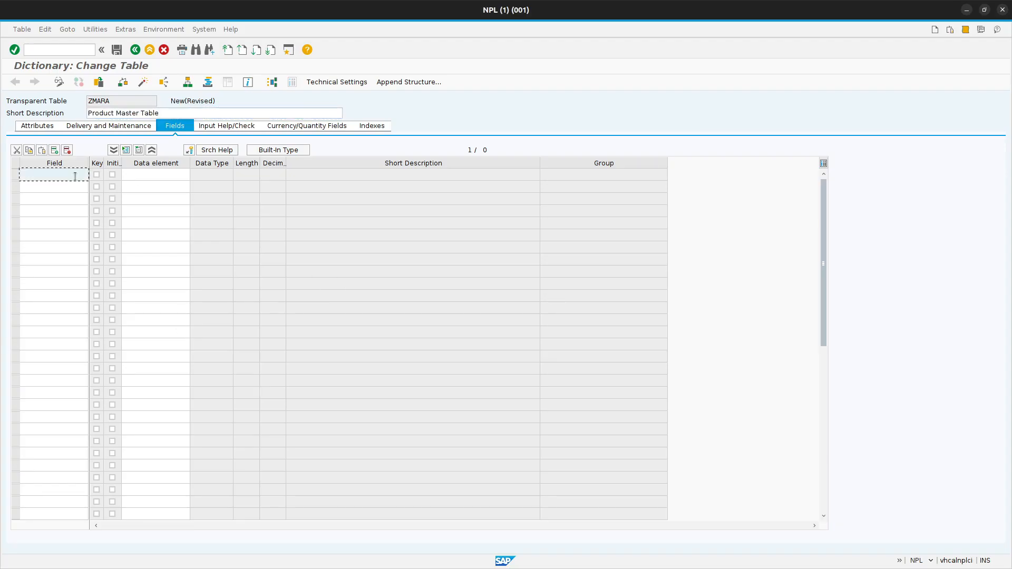
pyautogui.write('ma')
pyautogui.press('BackSpace')
pyautogui.press('BackSpace')
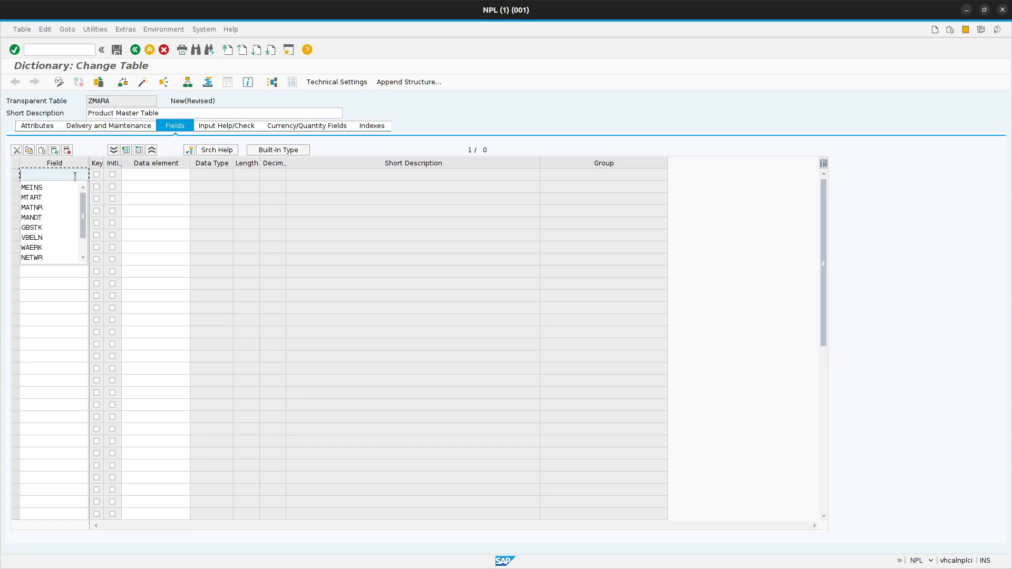
pyautogui.write('ma')
pyautogui.click(71, 197)
pyautogui.doubleClick(66, 173)
pyautogui.hotkey('ctrl', 'c')
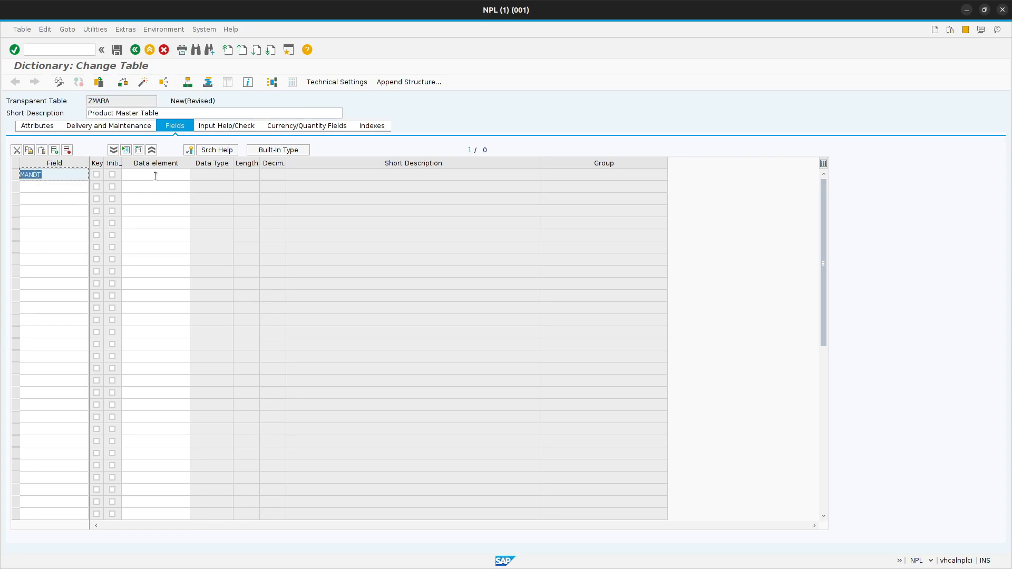
pyautogui.click(97, 175)
pyautogui.click(112, 174)
pyautogui.click(134, 174)
pyautogui.hotkey('ctrl', 'v')
# Add MATNR as the second field, flagged as key and initial value.
pyautogui.click(45, 190)
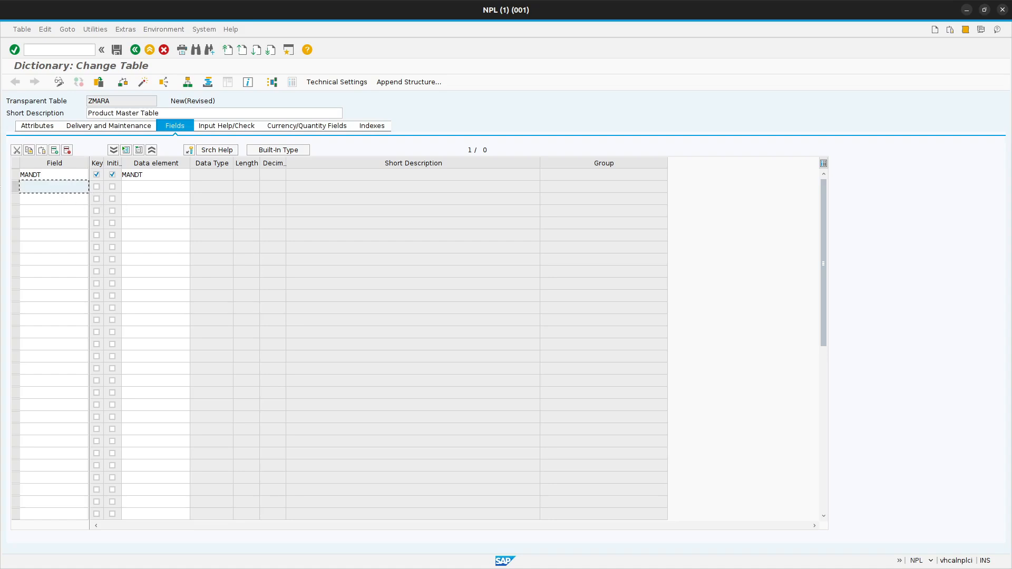
pyautogui.write('MA')
pyautogui.click(55, 196)
pyautogui.click(97, 188)
pyautogui.click(112, 188)
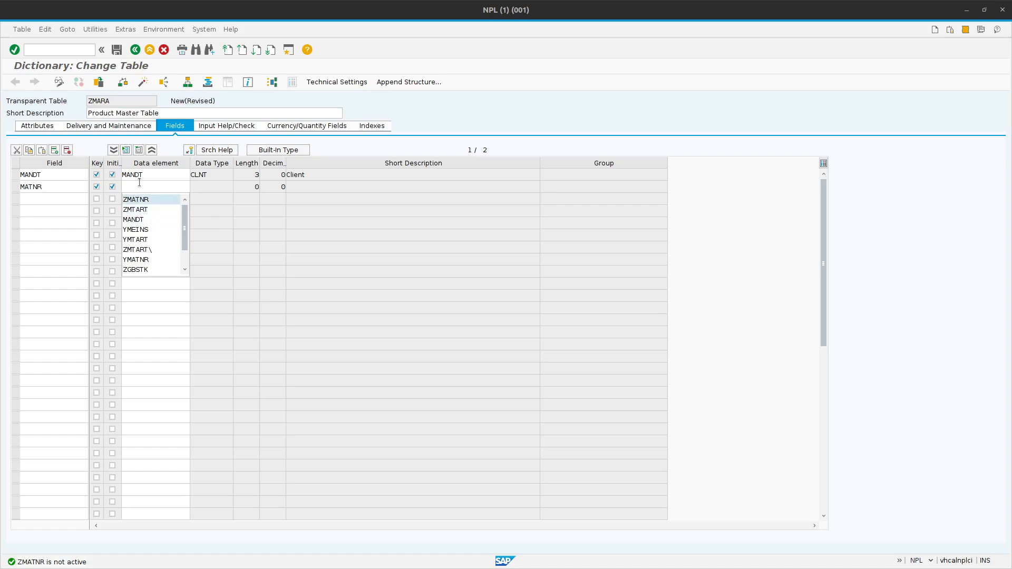
# Assign data element ZMATNR to the MATNR field.
pyautogui.click(138, 185)
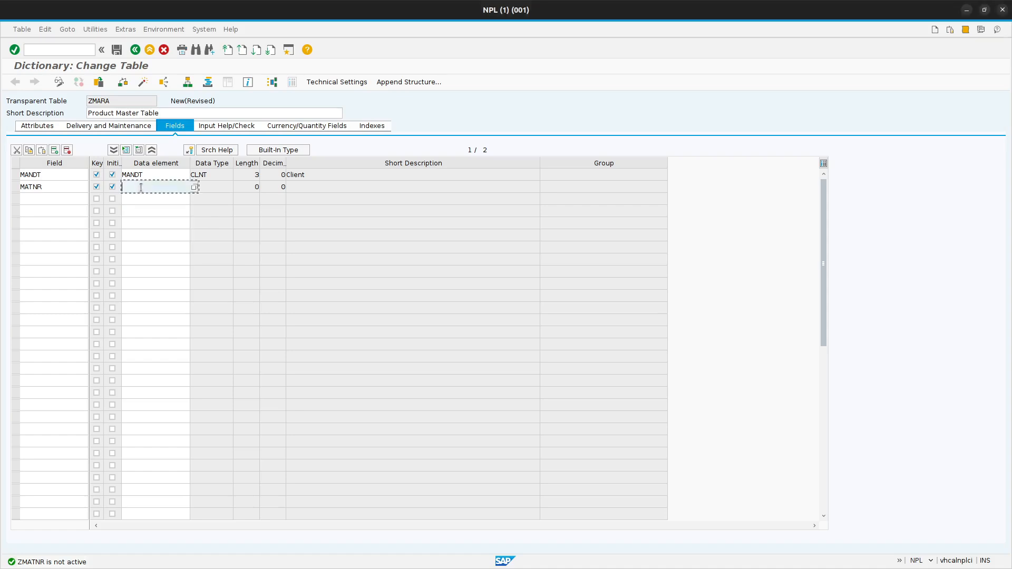
pyautogui.write('Z')
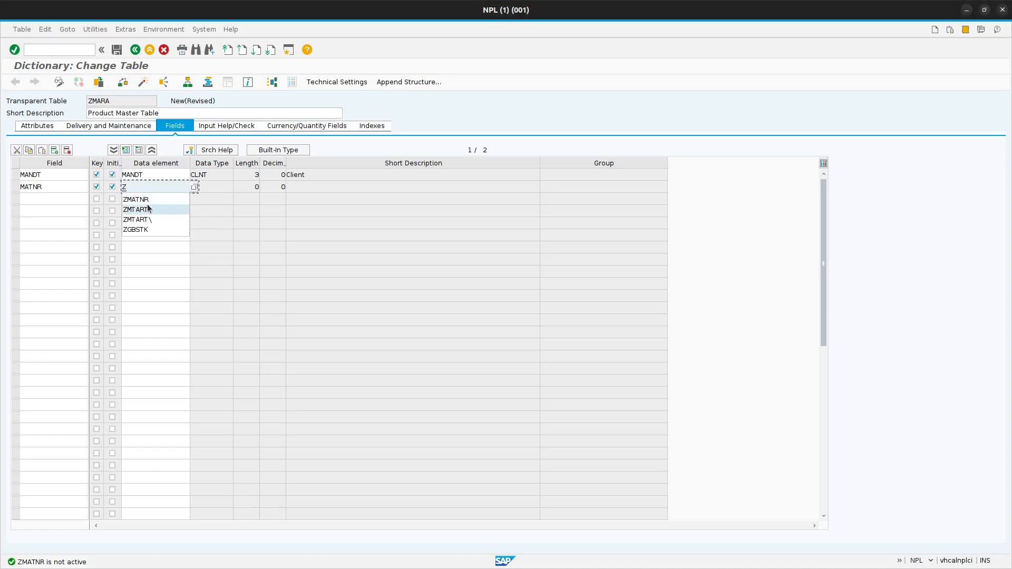
pyautogui.click(148, 206)
pyautogui.moveTo(155, 188); pyautogui.dragTo(103, 183)
pyautogui.press('BackSpace')
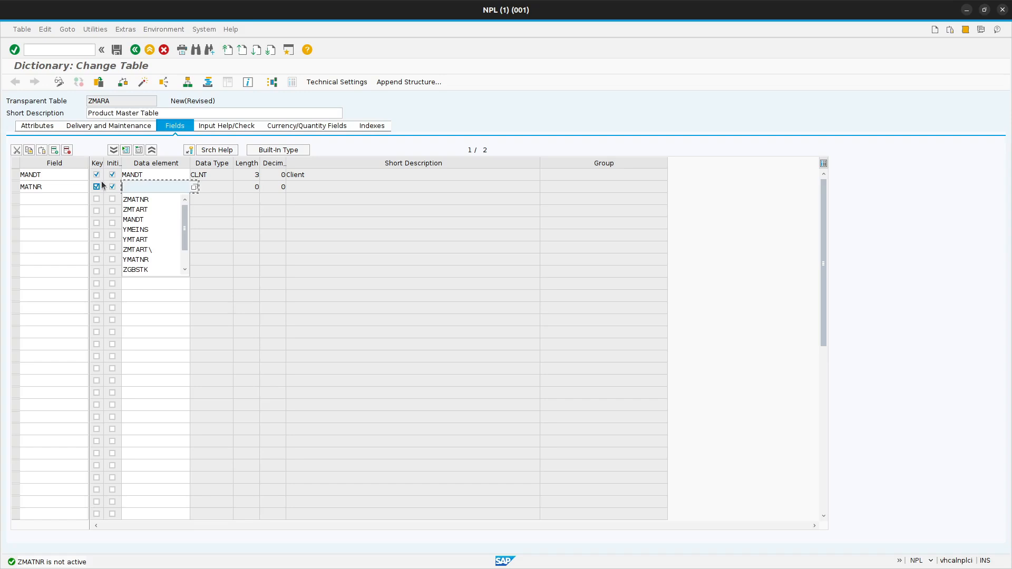
pyautogui.click(144, 201)
# Create data element ZMATNR from the field row with the short description "Material Number".
pyautogui.doubleClick(164, 189)
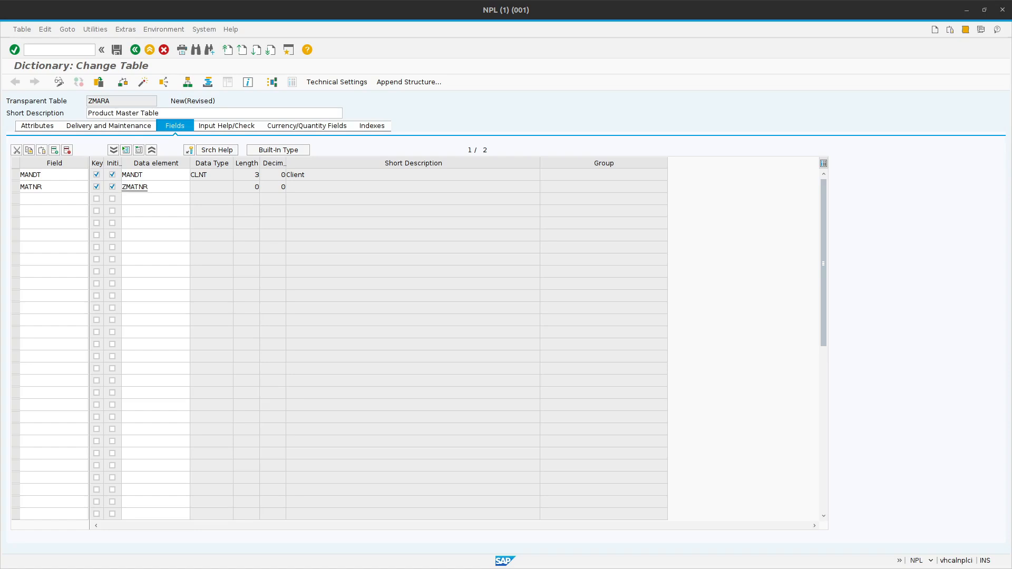
pyautogui.doubleClick(142, 188)
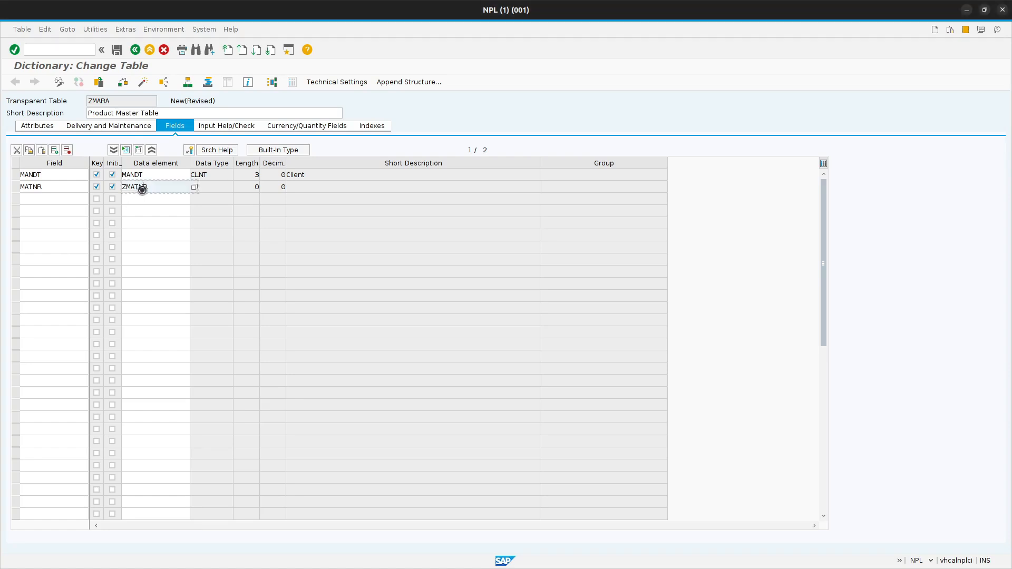
pyautogui.click(165, 163)
pyautogui.click(162, 175)
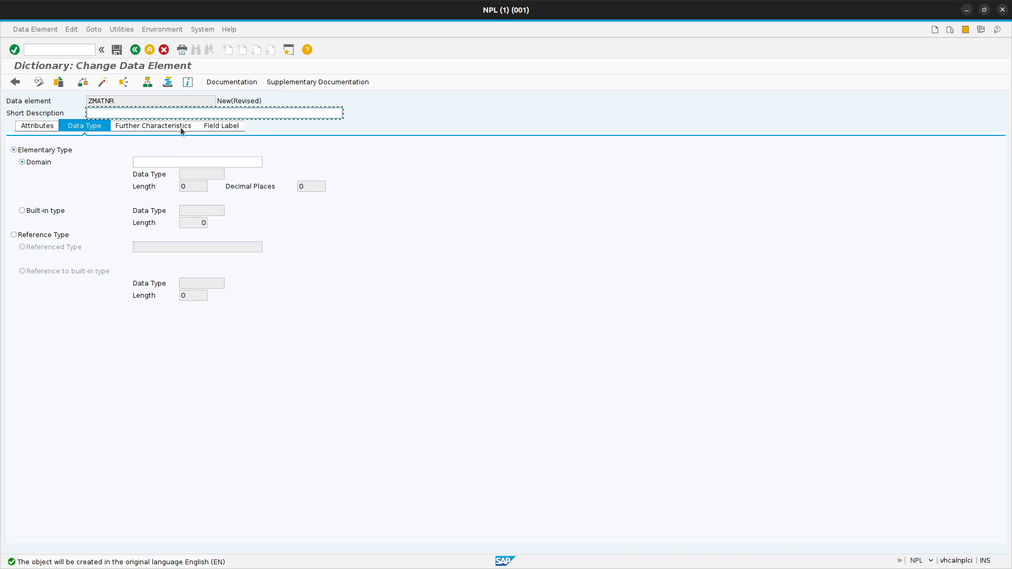
pyautogui.write('Material Number')
# Assign domain MATNR as the elementary type of data element ZMATNR.
pyautogui.click(176, 161)
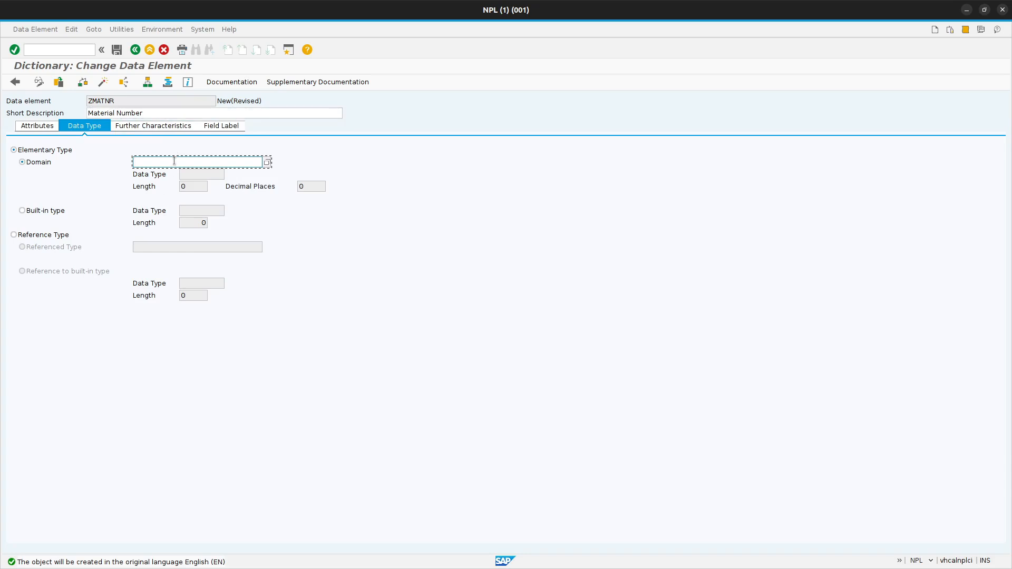
pyautogui.write('MA')
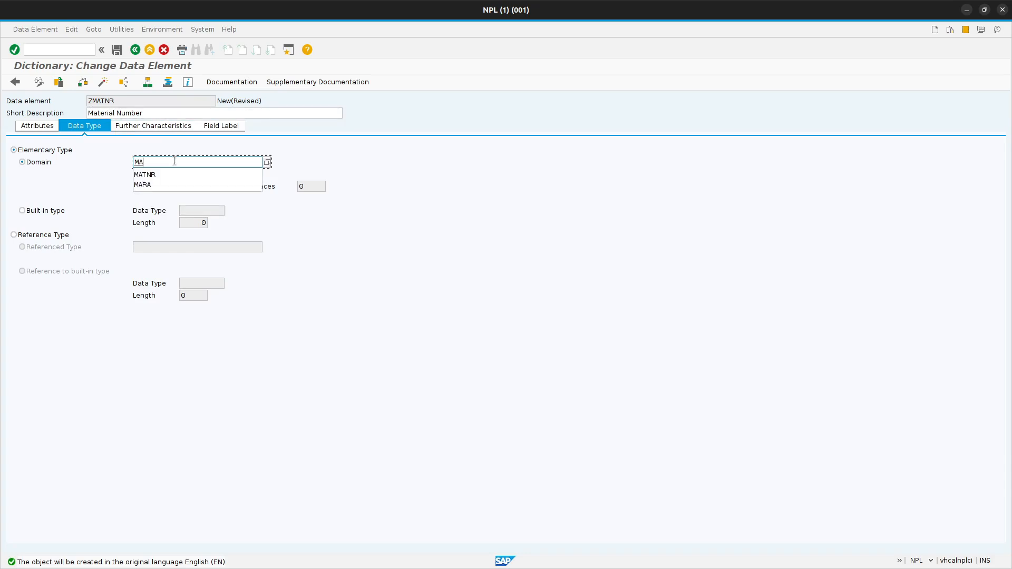
pyautogui.click(203, 175)
pyautogui.press('Return')
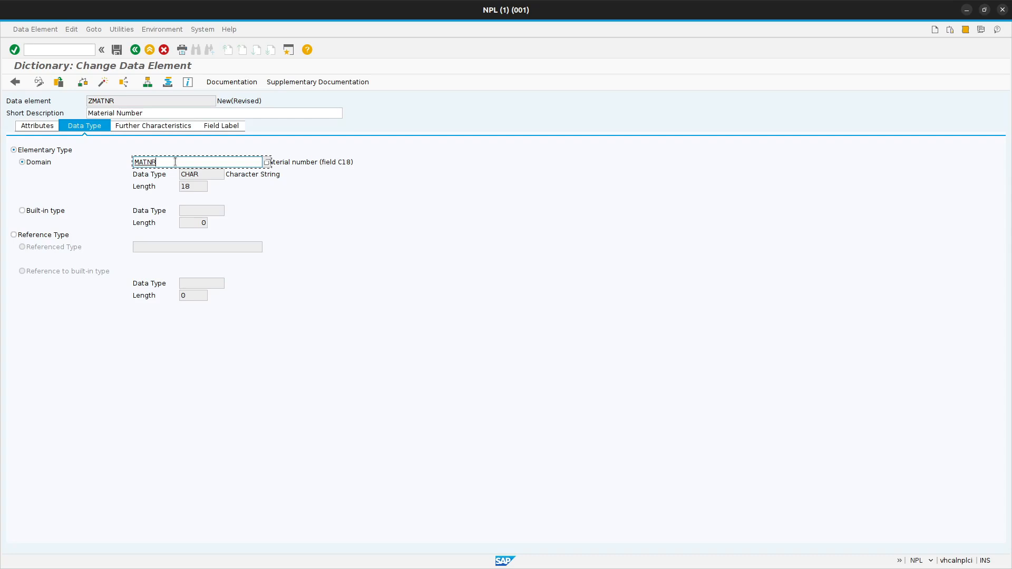
# Set ZMATNR's field labels to short "MatNo", medium "Material Number", long "Material Number (Key)" and heading "Material Number".
pyautogui.click(210, 126)
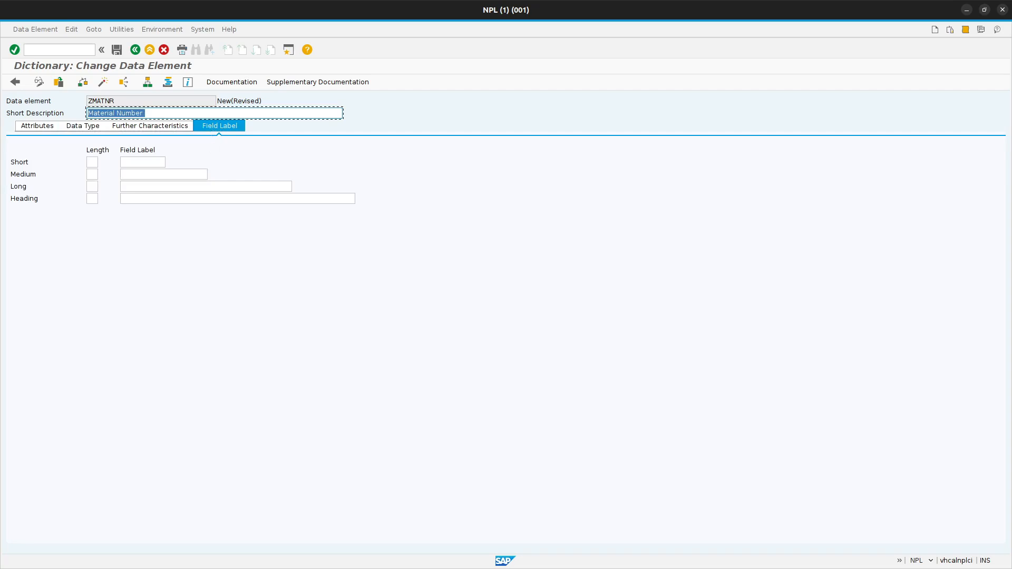
pyautogui.click(155, 162)
pyautogui.write('Ma')
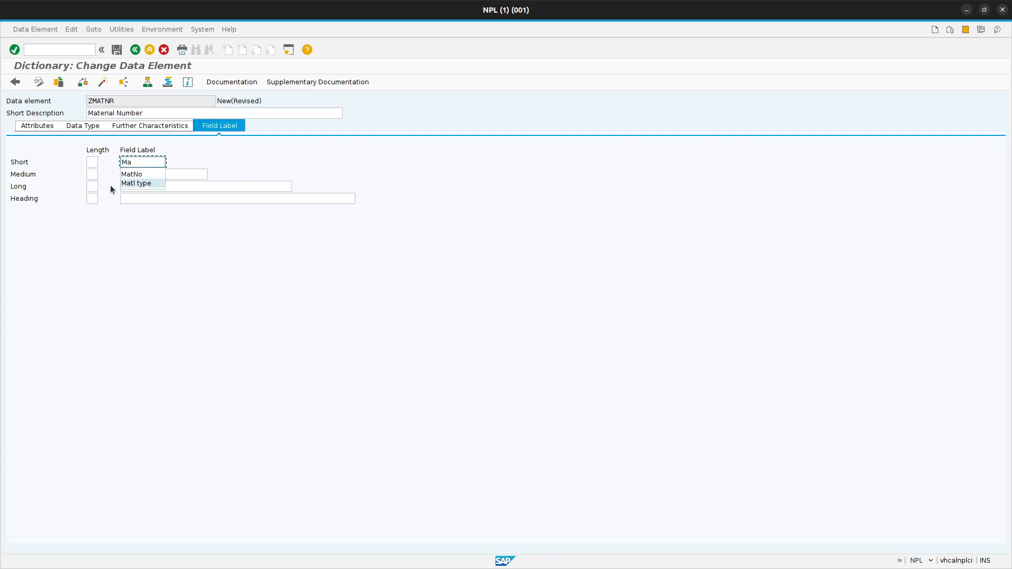
pyautogui.click(140, 175)
pyautogui.click(146, 174)
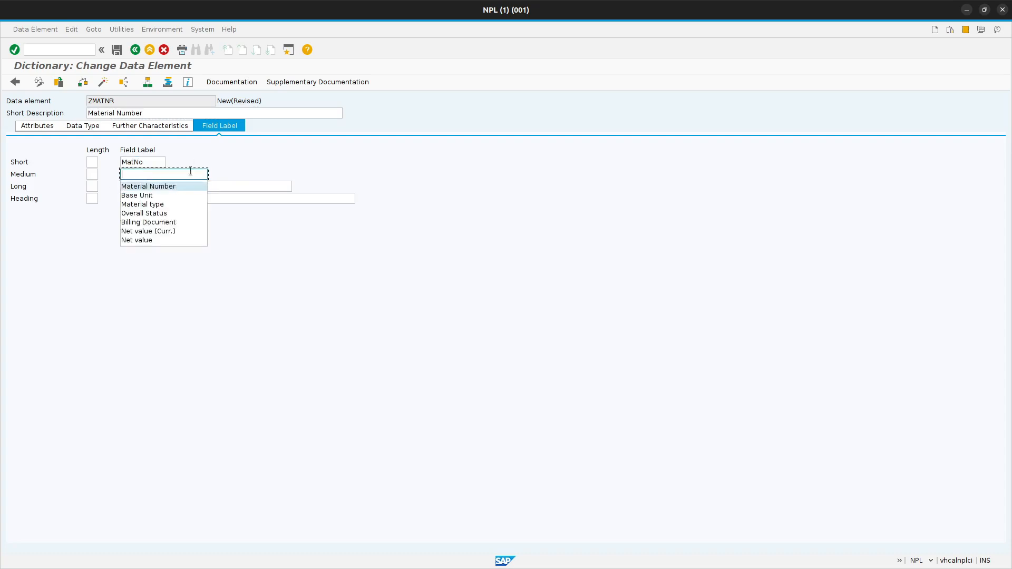
pyautogui.click(158, 186)
pyautogui.click(169, 185)
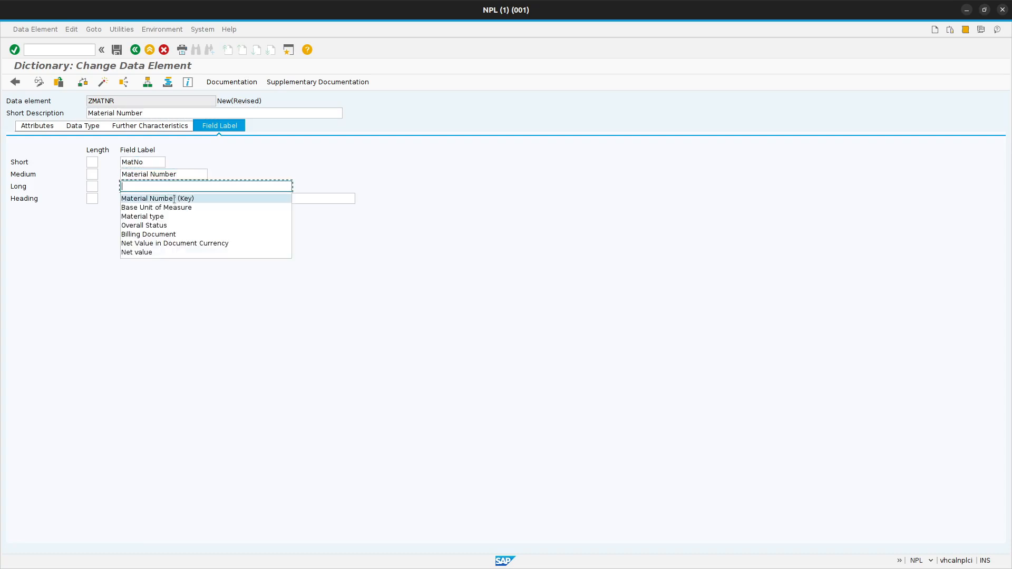
pyautogui.click(175, 199)
pyautogui.click(182, 202)
pyautogui.click(185, 210)
# Save data element ZMATNR in package Z_DEMAND_FORECAST_APP under Workbench request NPLK900082 and check its consistency.
pyautogui.hotkey('ctrl', 's')
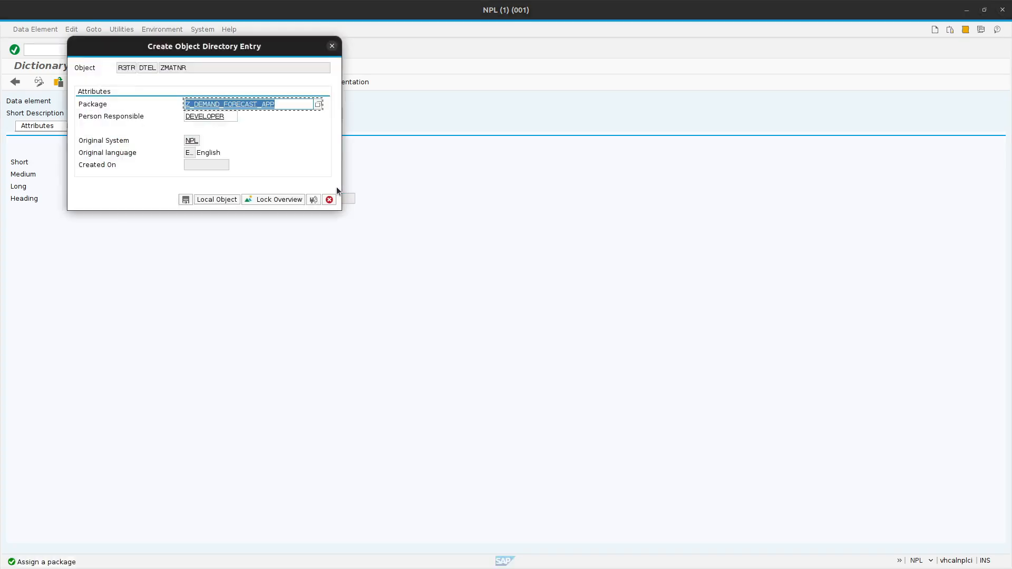
pyautogui.click(186, 200)
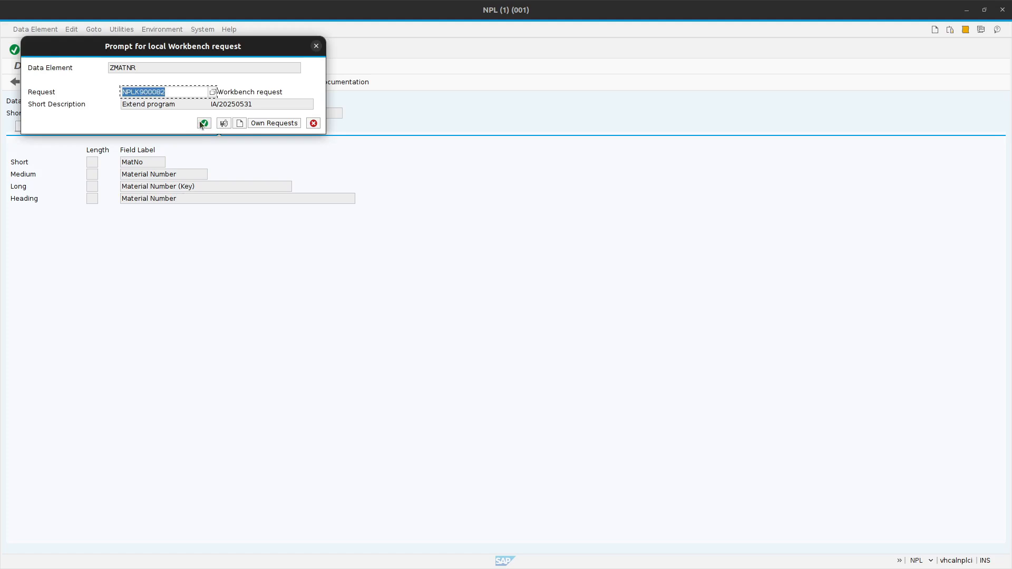
pyautogui.click(199, 121)
pyautogui.click(83, 82)
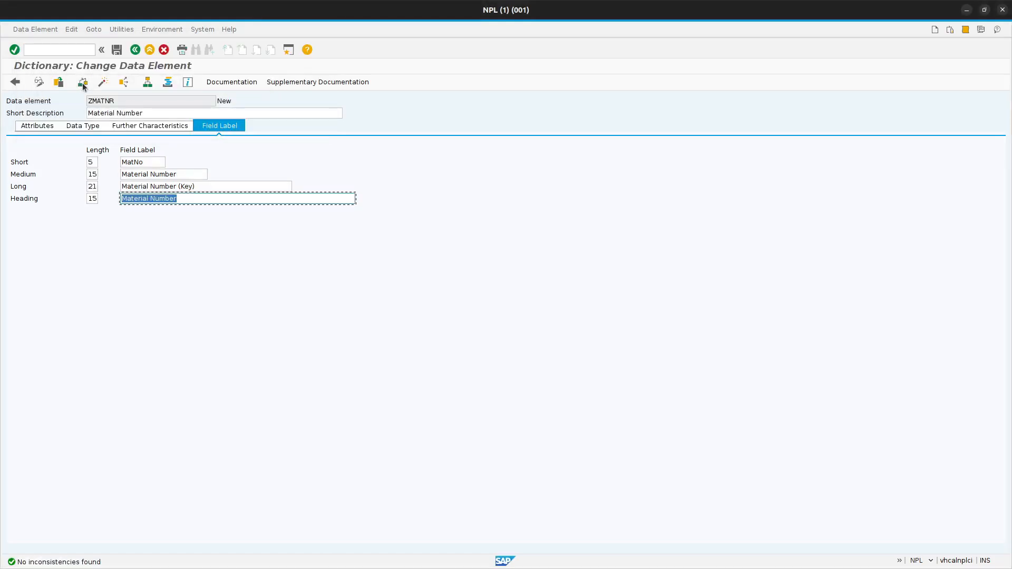
# Activate data element ZMATNR and return to the field list of table ZMARA.
pyautogui.click(103, 82)
pyautogui.click(376, 342)
pyautogui.click(135, 50)
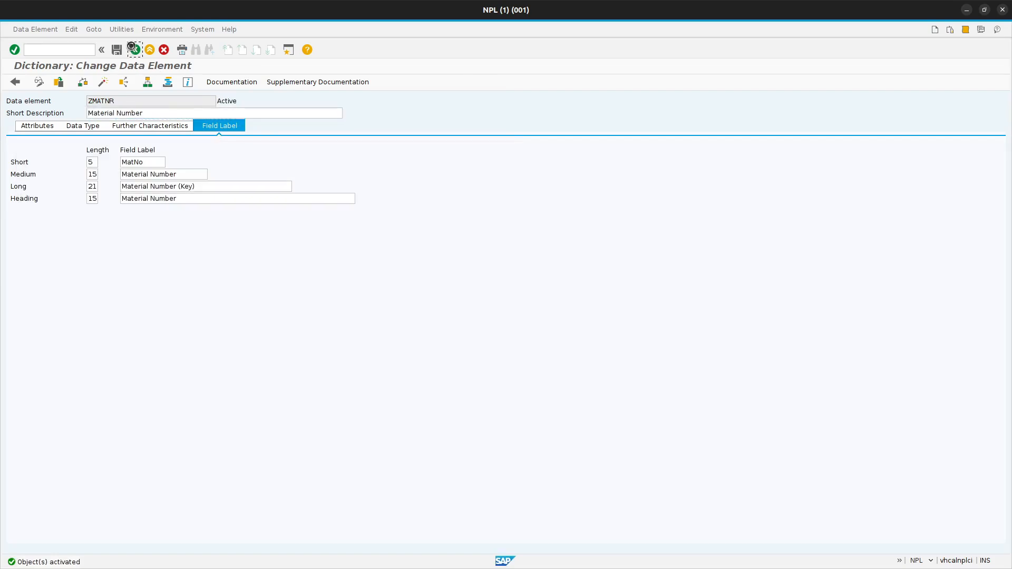
pyautogui.click(160, 186)
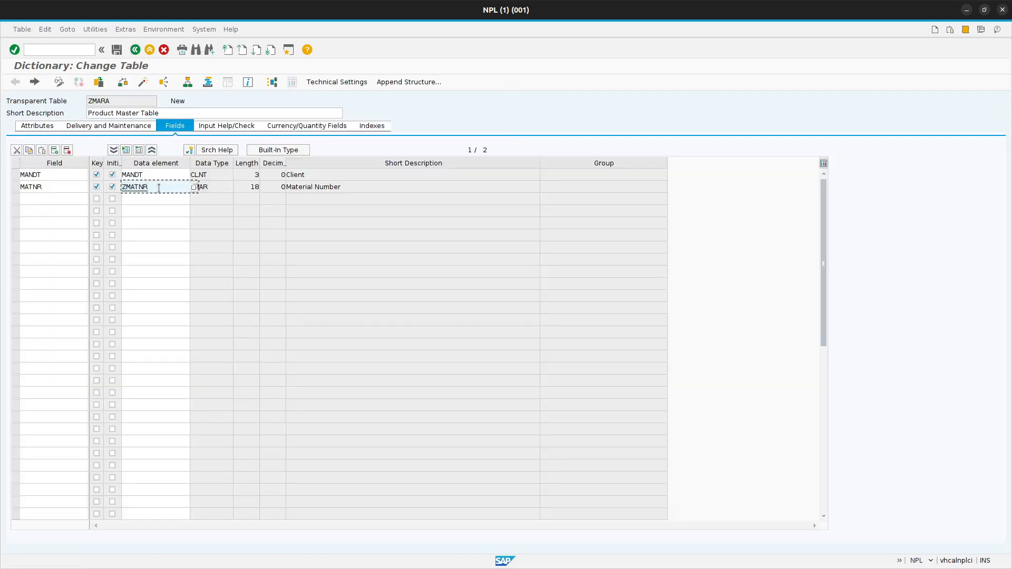
pyautogui.click(44, 193)
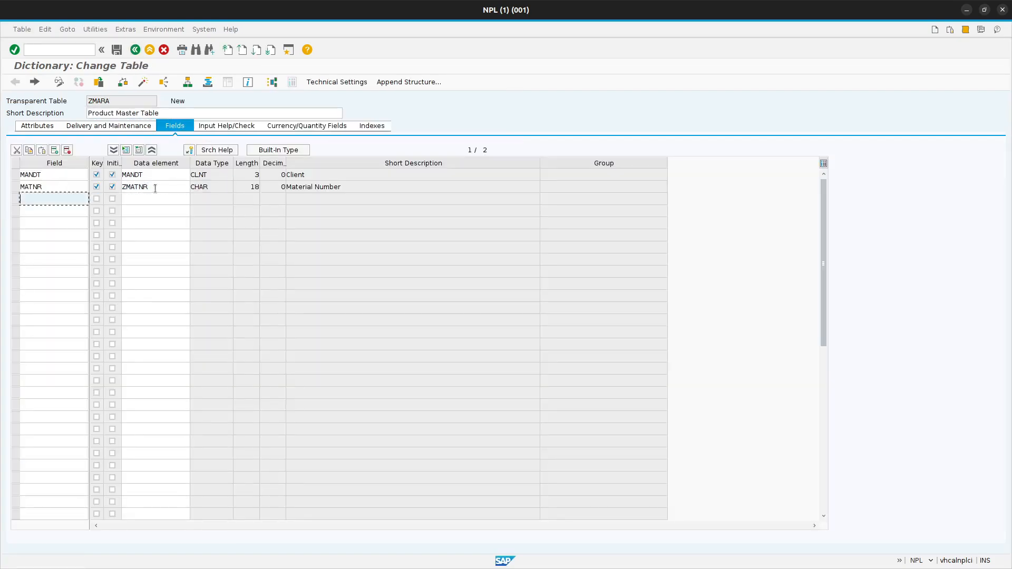
pyautogui.click(160, 188)
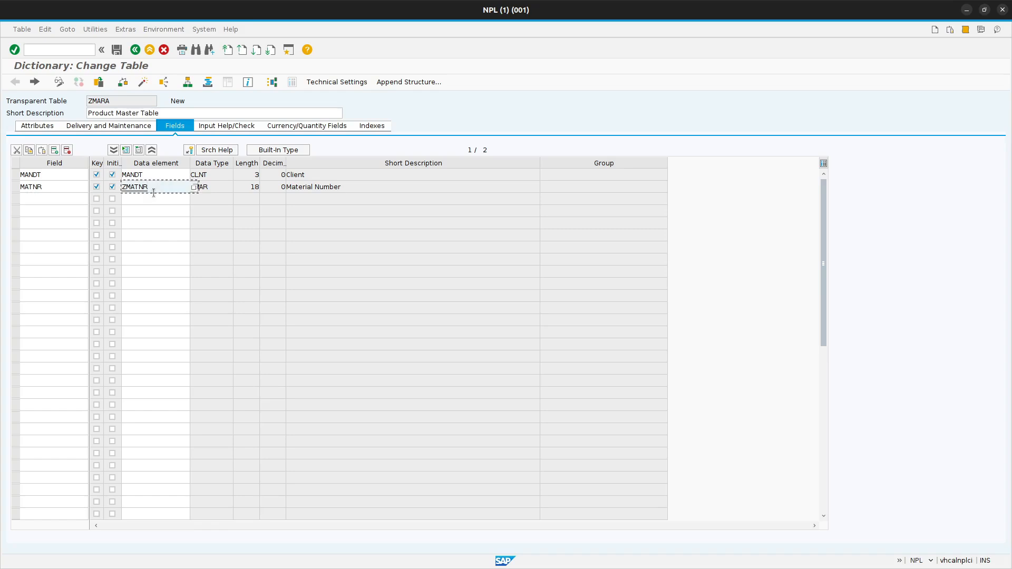
# Add MTART as the third field of table ZMARA, flagged as initial value without the key flag.
pyautogui.click(68, 199)
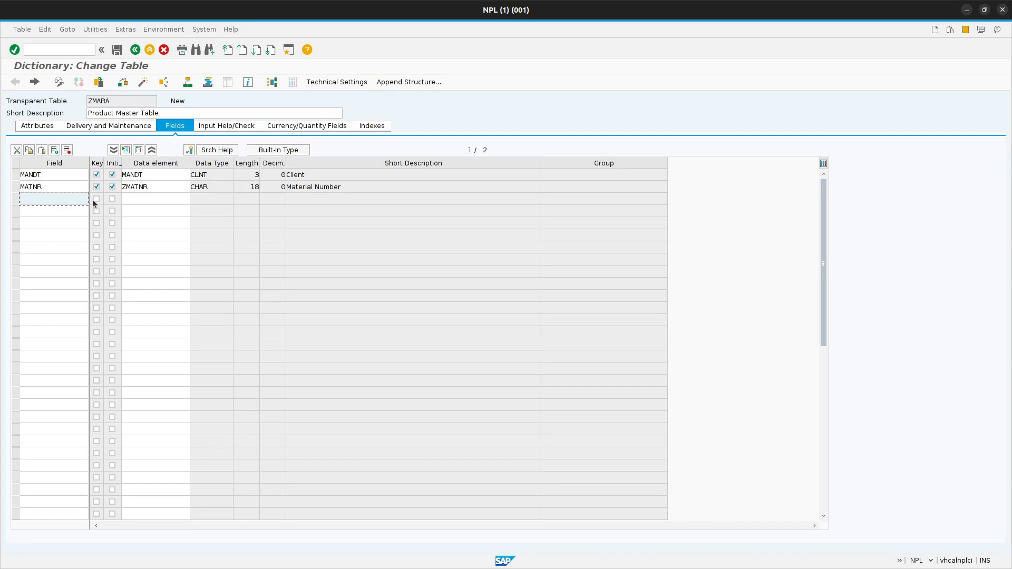
pyautogui.click(35, 197)
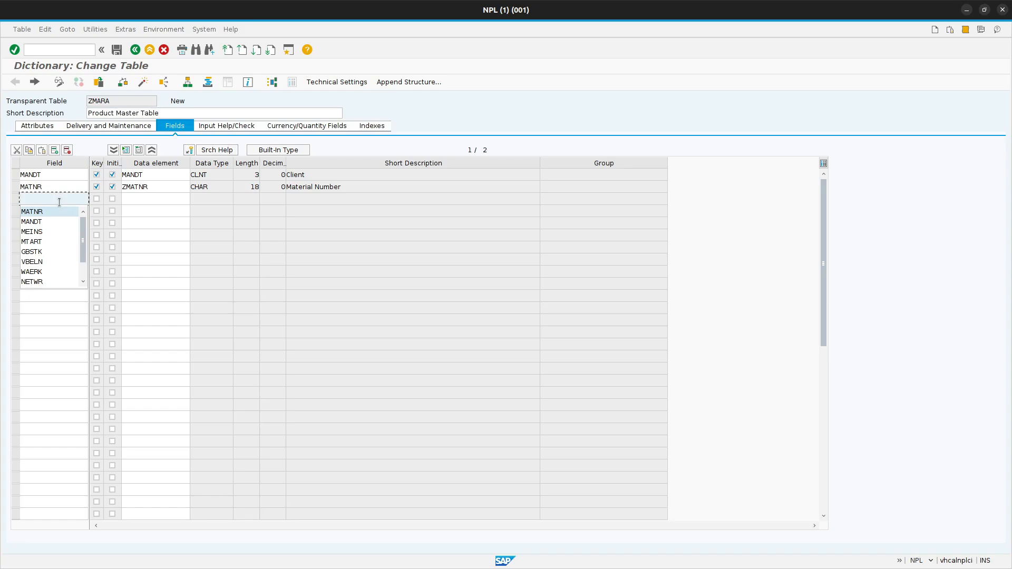
pyautogui.write('MA')
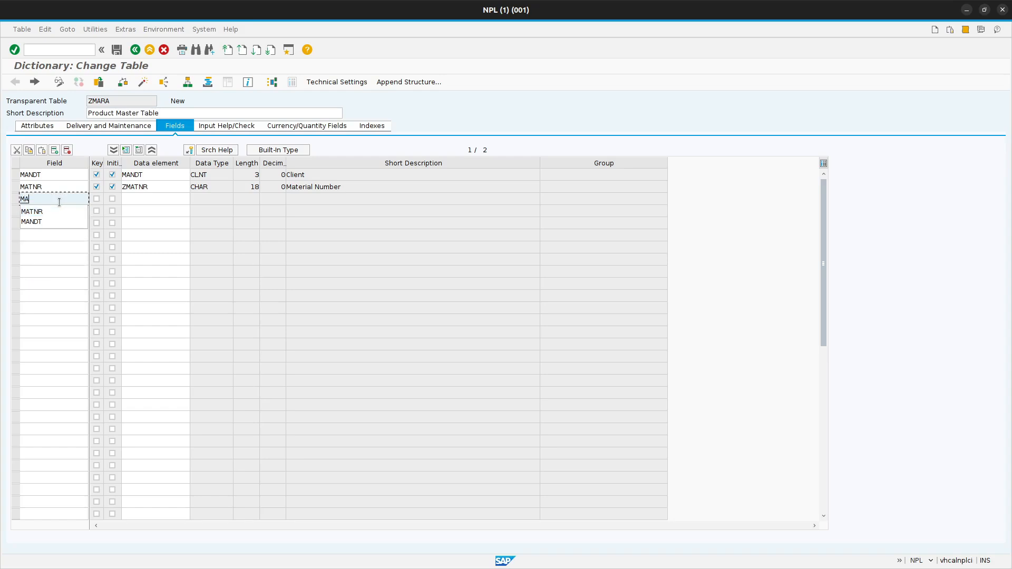
pyautogui.write('T')
pyautogui.press('BackSpace')
pyautogui.press('BackSpace')
pyautogui.write('TART')
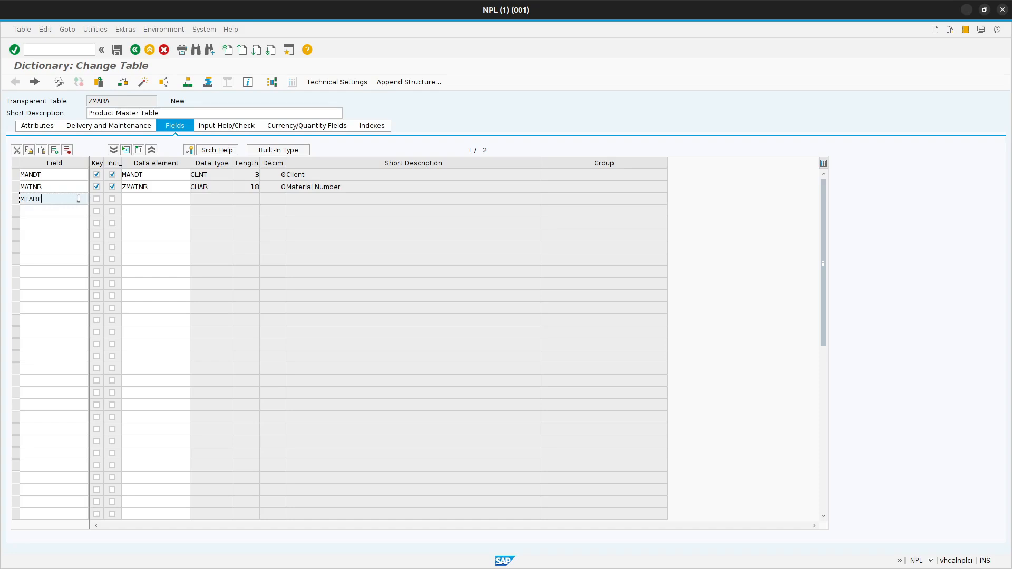
pyautogui.click(112, 200)
# Assign data element ZMTART to the MTART field.
pyautogui.click(138, 198)
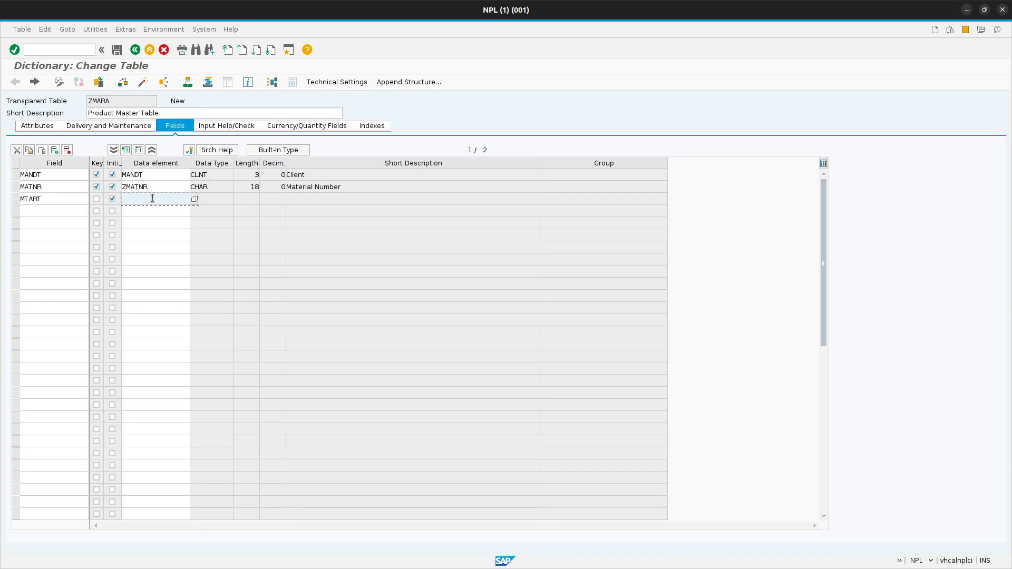
pyautogui.write('Z')
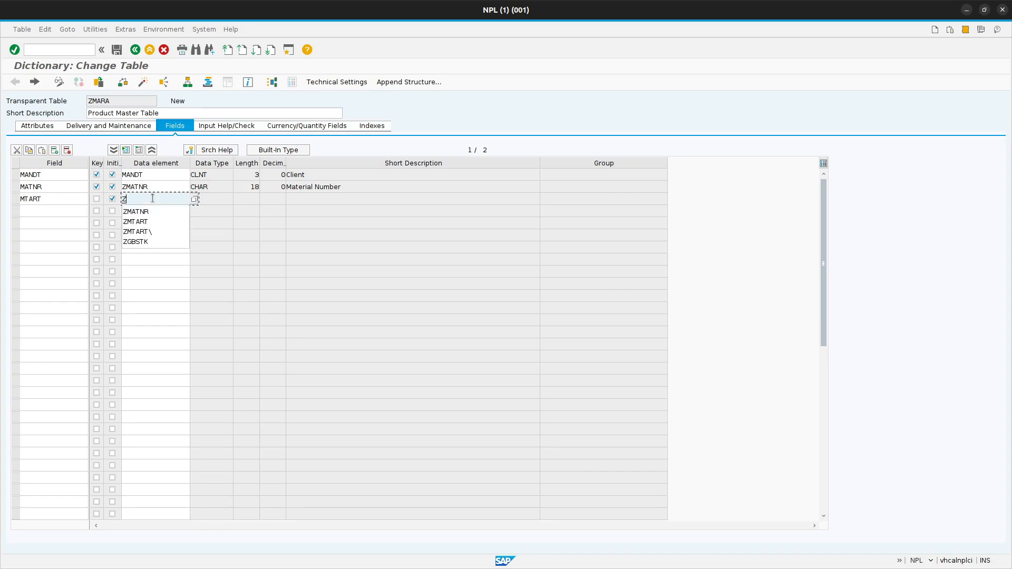
pyautogui.click(150, 220)
pyautogui.press('Return')
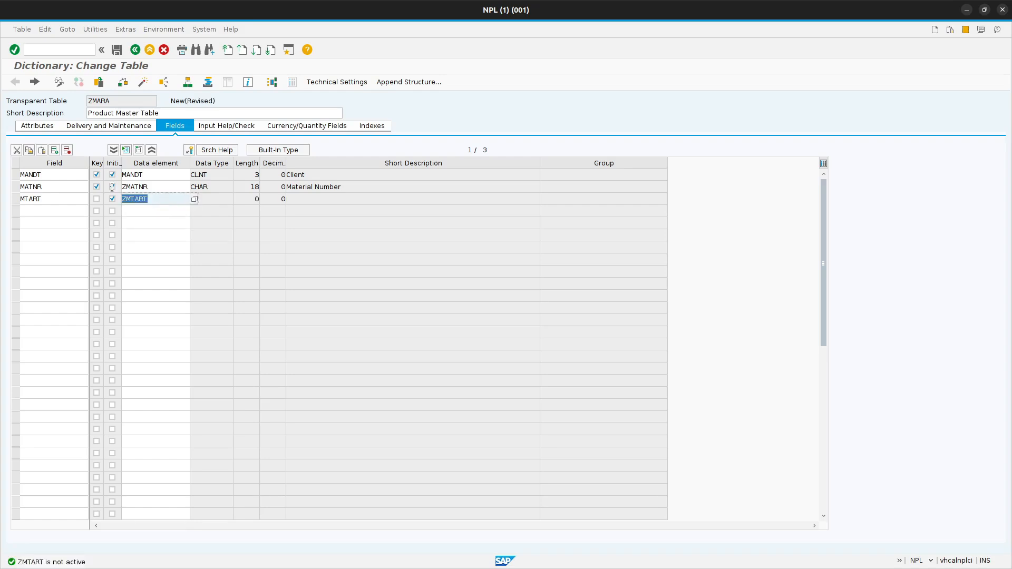
# Save the table changes and create data element ZMTART from its field row with the short description "Material Type".
pyautogui.doubleClick(141, 199)
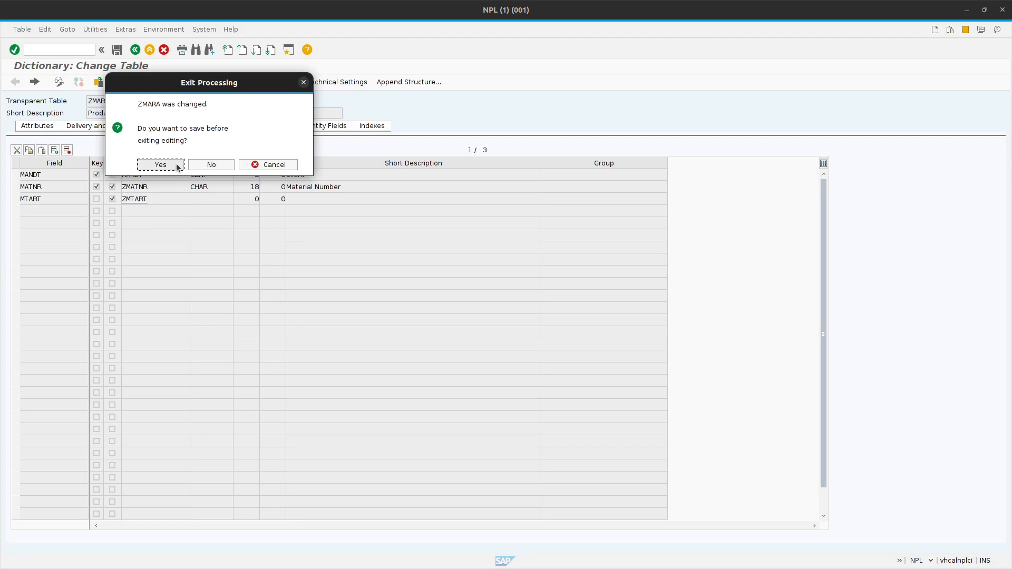
pyautogui.click(175, 165)
pyautogui.click(174, 173)
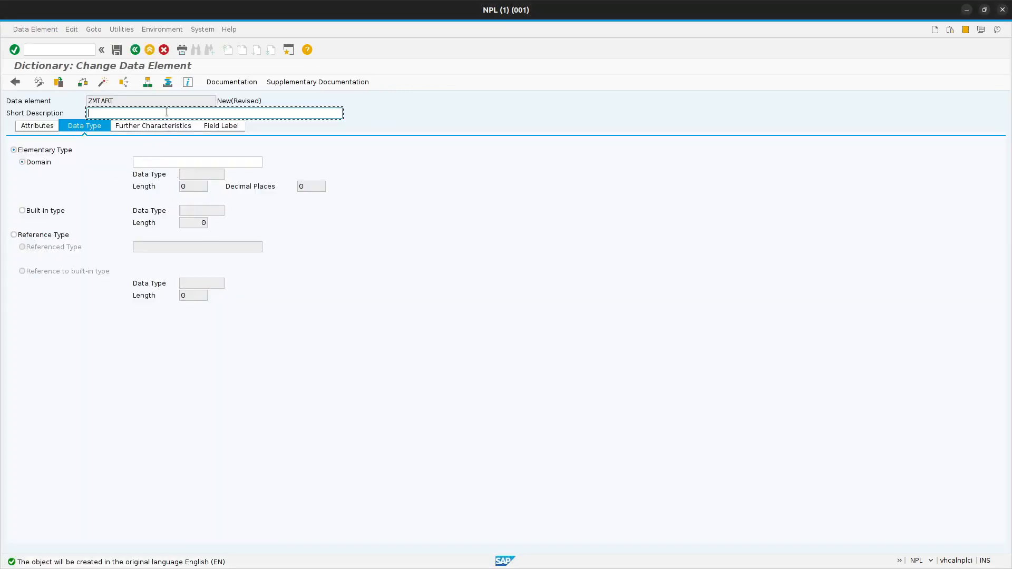
pyautogui.write('Material Type')
# Assign domain MTART as the elementary type of data element ZMTART.
pyautogui.click(184, 165)
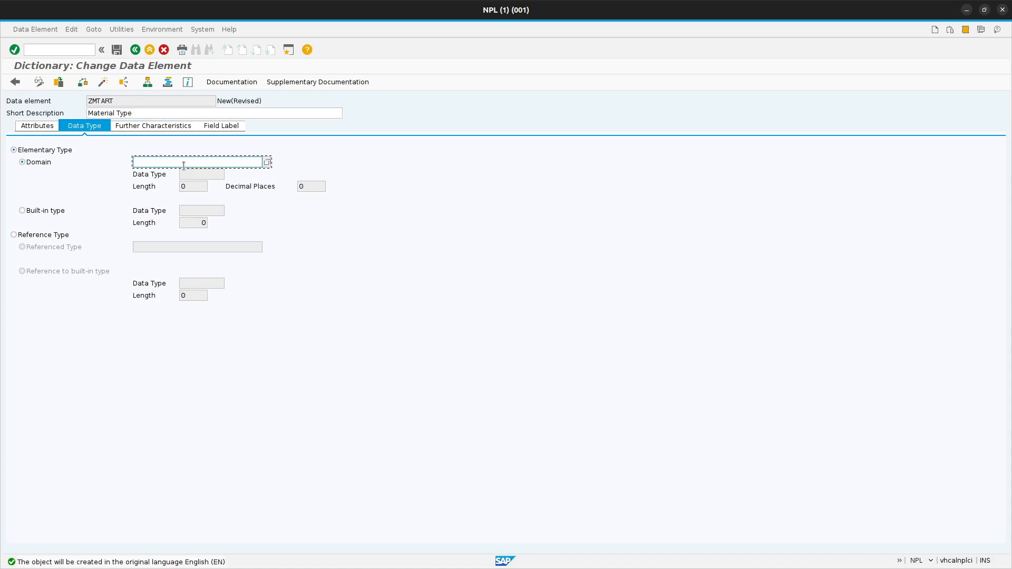
pyautogui.write('MTA')
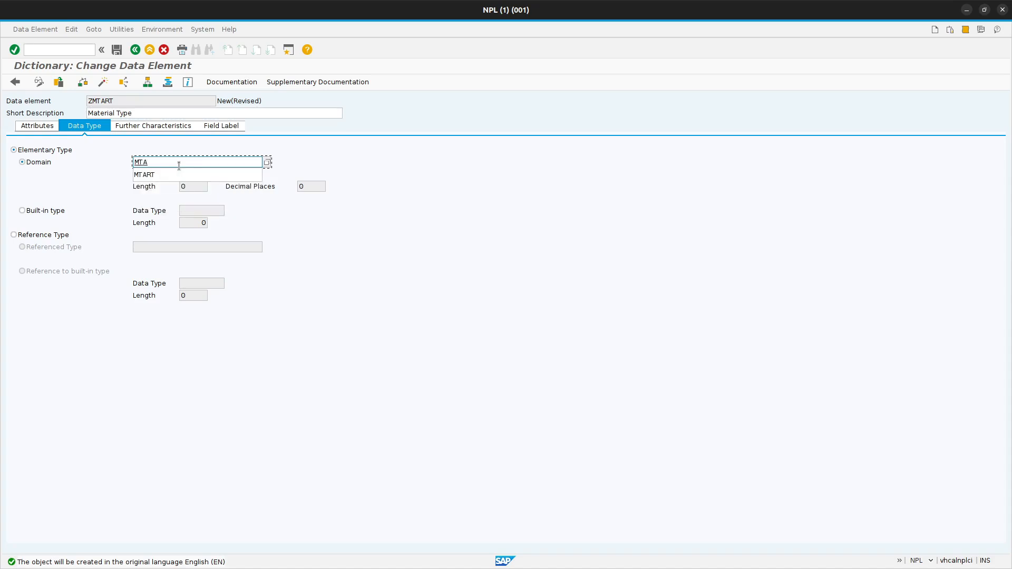
pyautogui.click(191, 174)
pyautogui.press('Return')
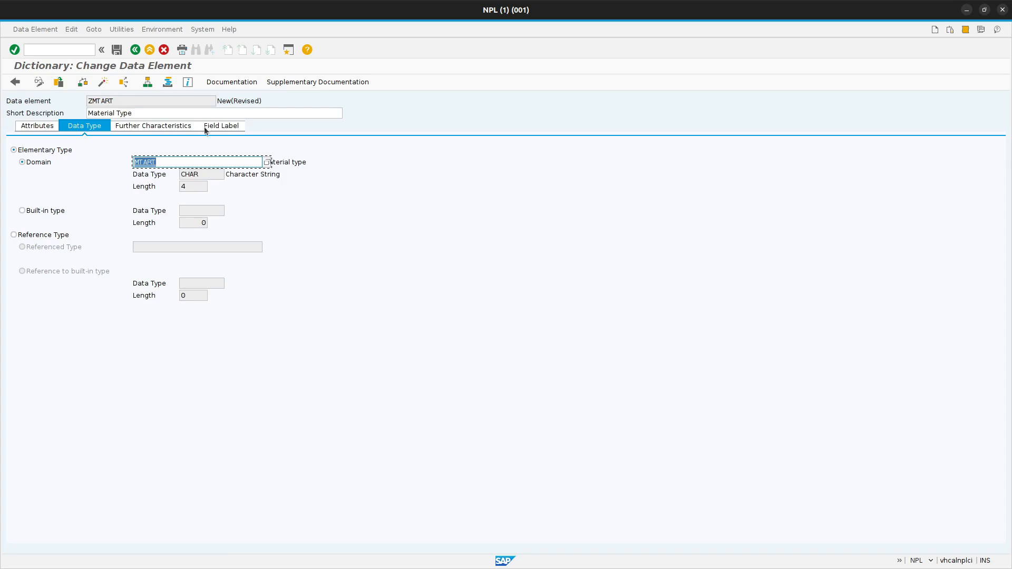
pyautogui.click(167, 162)
# Set the short field label of data element ZMTART to "Type".
pyautogui.click(226, 126)
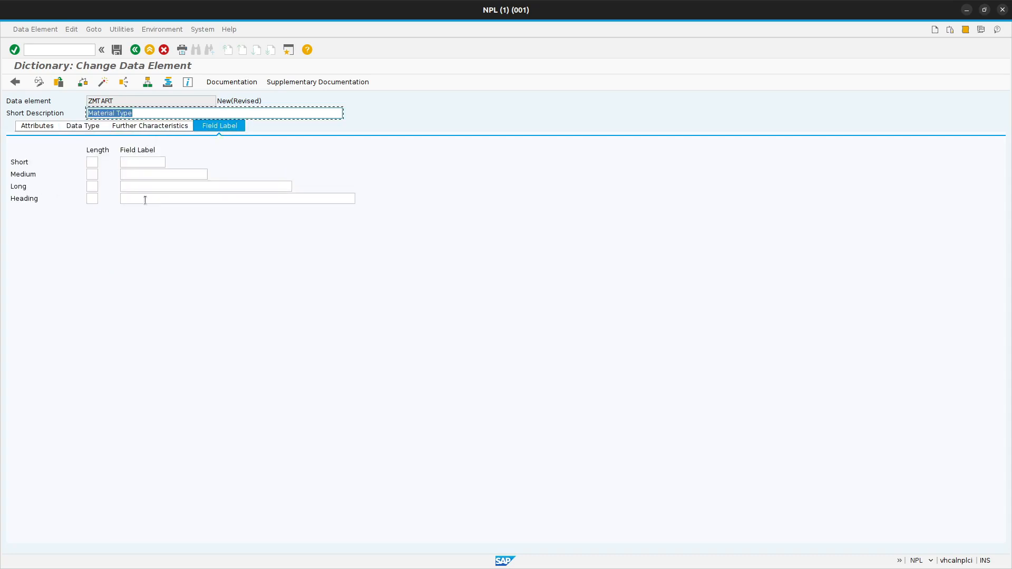
pyautogui.click(140, 162)
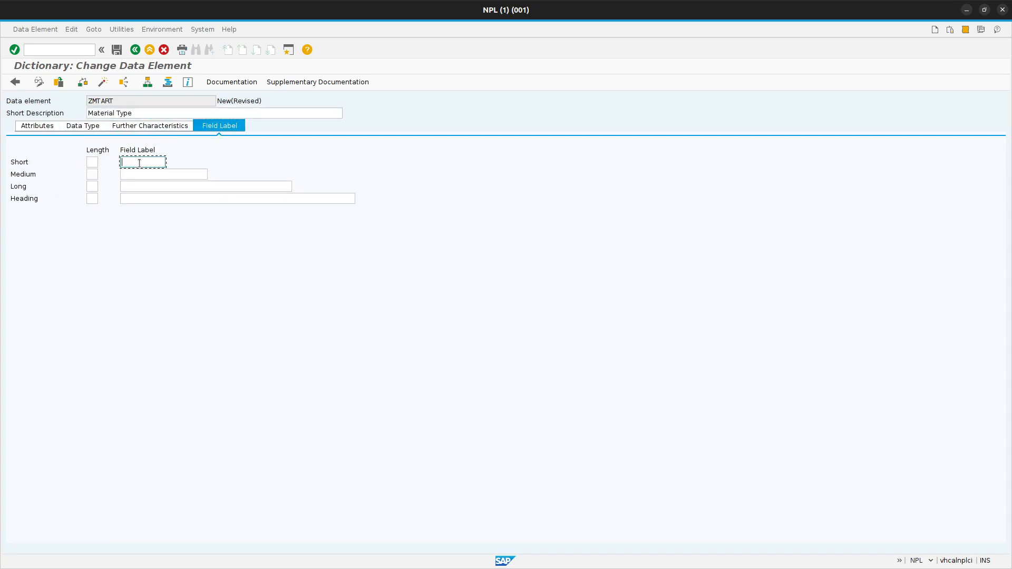
pyautogui.write('Typ')
# Copy the short description "Material Type" into the medium, long and heading field labels of ZMTART.
pyautogui.moveTo(144, 113); pyautogui.dragTo(30, 112)
pyautogui.hotkey('ctrl', 'c')
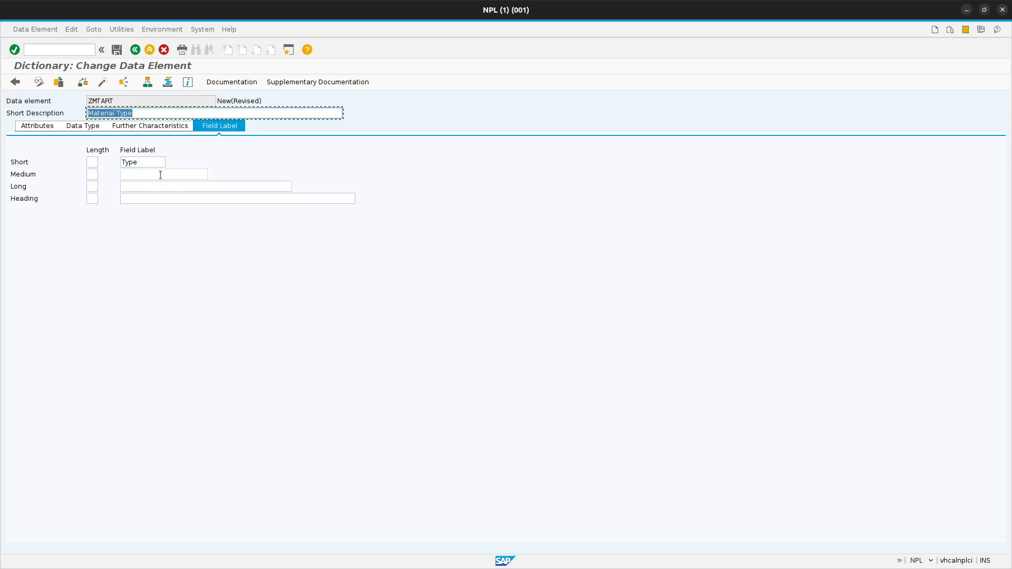
pyautogui.click(161, 174)
pyautogui.hotkey('ctrl', 'v')
pyautogui.click(163, 186)
pyautogui.hotkey('ctrl', 'v')
pyautogui.click(168, 199)
pyautogui.hotkey('ctrl', 'v')
pyautogui.press('Return')
# Save data element ZMTART in package Z_DEMAND_FORECAST_APP and check its consistency.
pyautogui.hotkey('ctrl', 's')
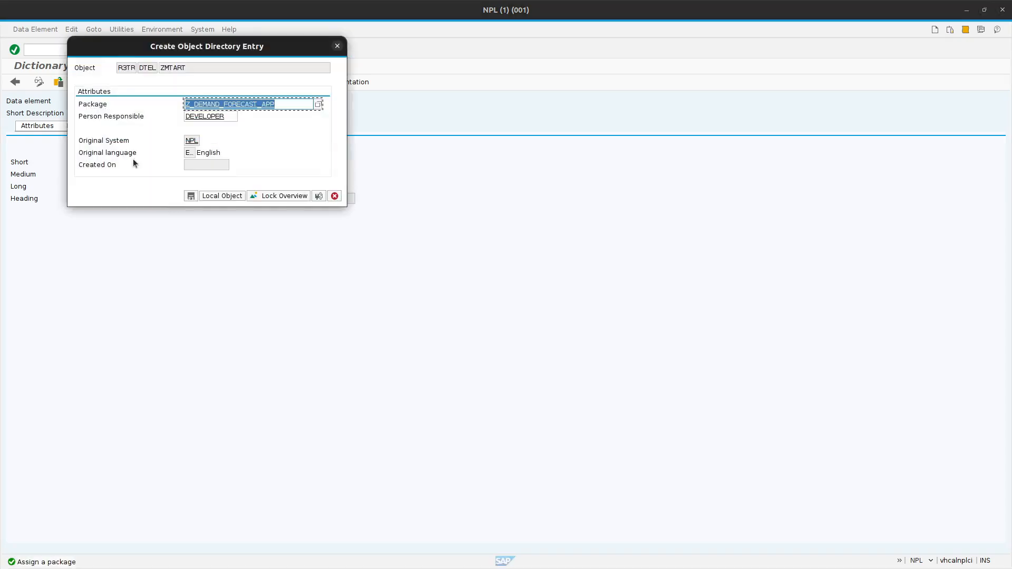
pyautogui.click(191, 196)
pyautogui.click(83, 82)
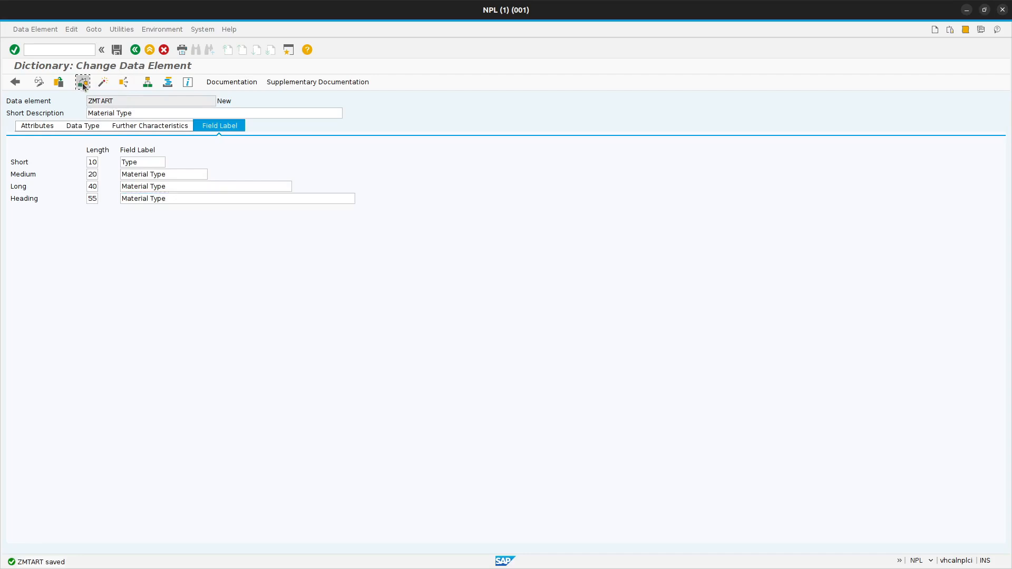
# Activate data element ZMTART and return to the field list of table ZMARA.
pyautogui.click(103, 83)
pyautogui.click(378, 341)
pyautogui.press('F3')
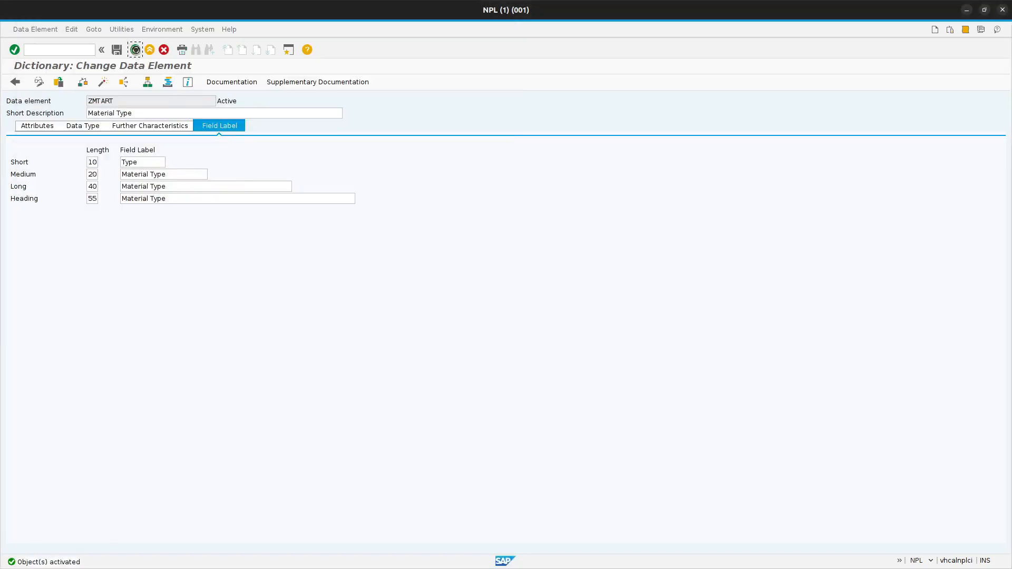
# Add MEINS as the fourth field of table ZMARA, flagged as initial value without the key flag.
pyautogui.click(75, 209)
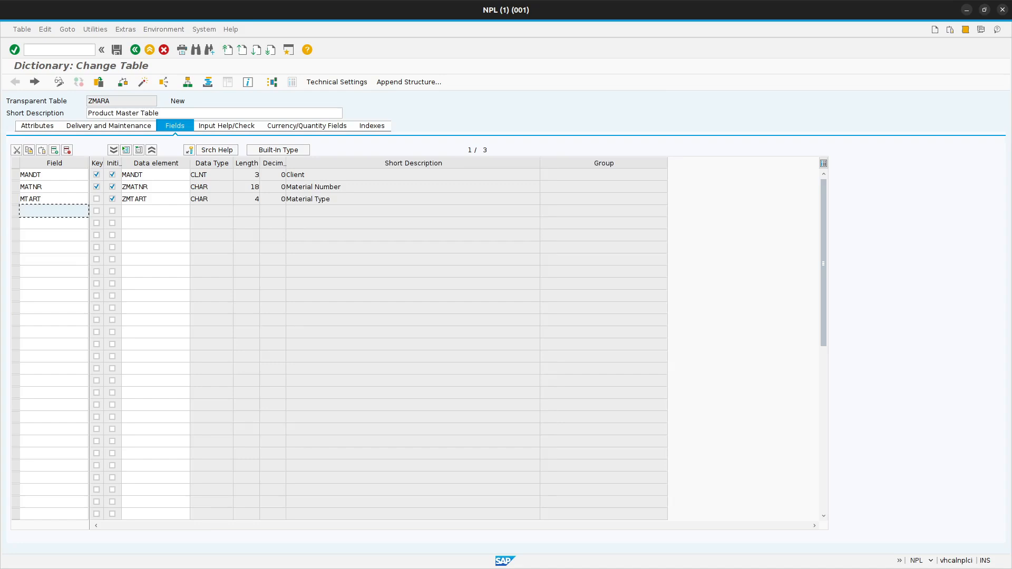
pyautogui.press('BackSpace')
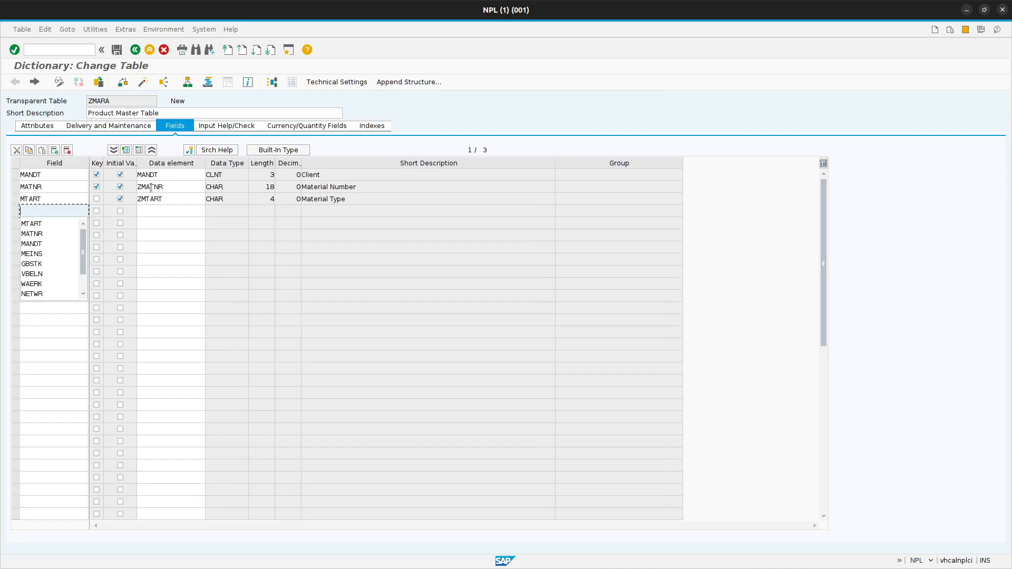
pyautogui.click(57, 251)
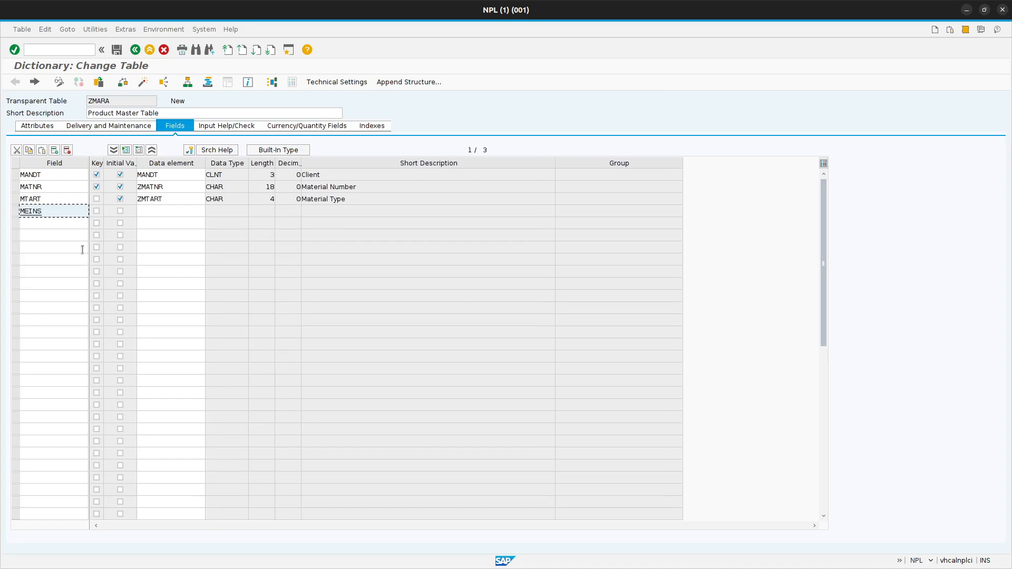
pyautogui.click(120, 211)
# Assign data element ZMEINS to the MEINS field.
pyautogui.click(155, 211)
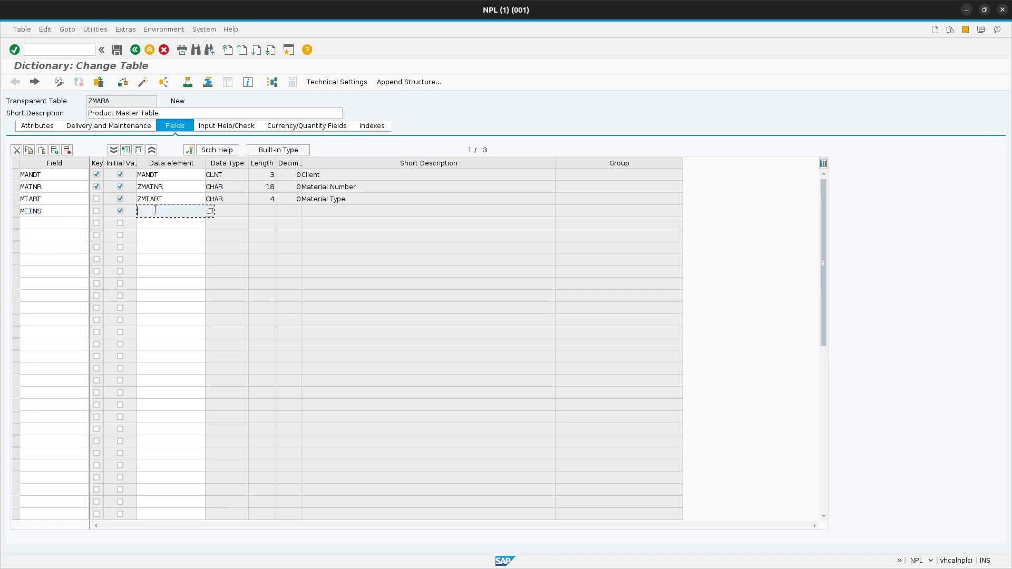
pyautogui.write('Z')
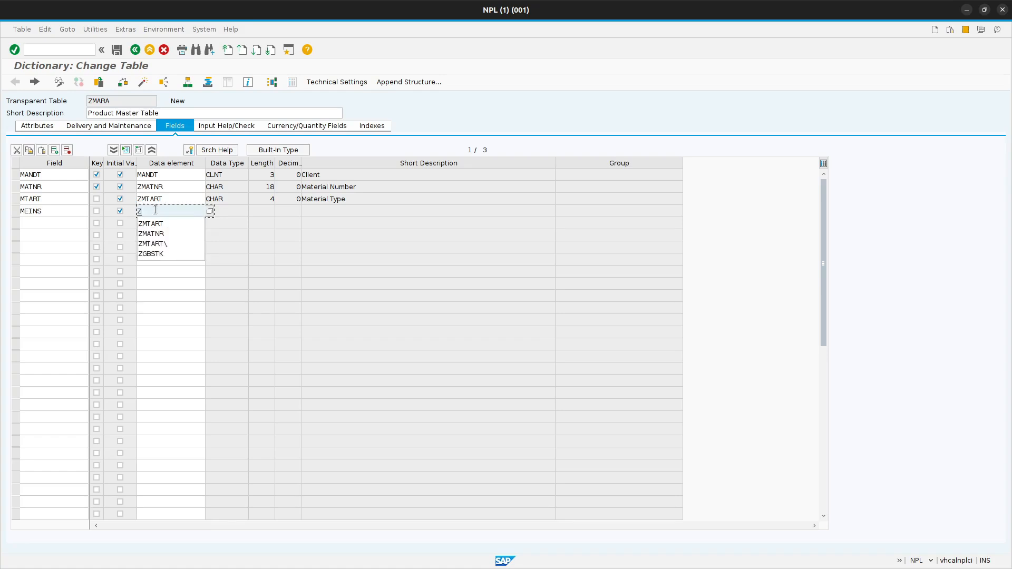
pyautogui.write('MEINS')
pyautogui.press('Return')
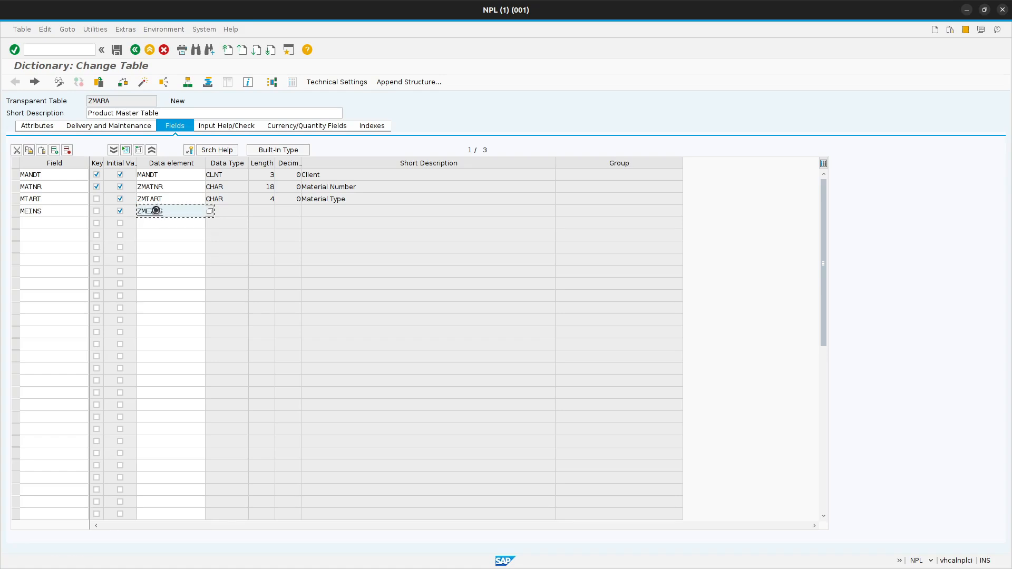
# Save the changed table ZMARA and start creating data element ZMEINS from the MEINS field.
pyautogui.click(180, 209)
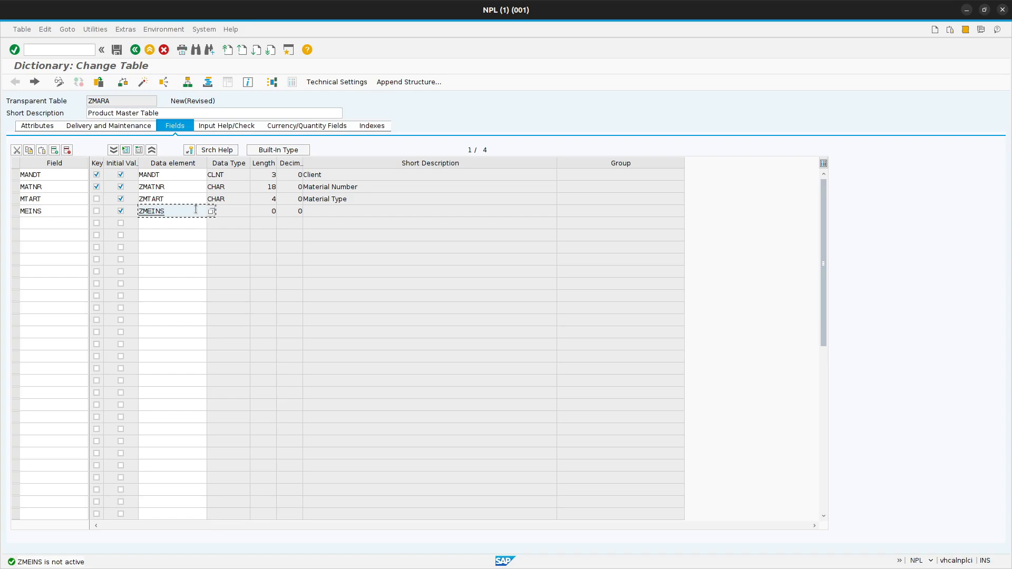
pyautogui.doubleClick(175, 209)
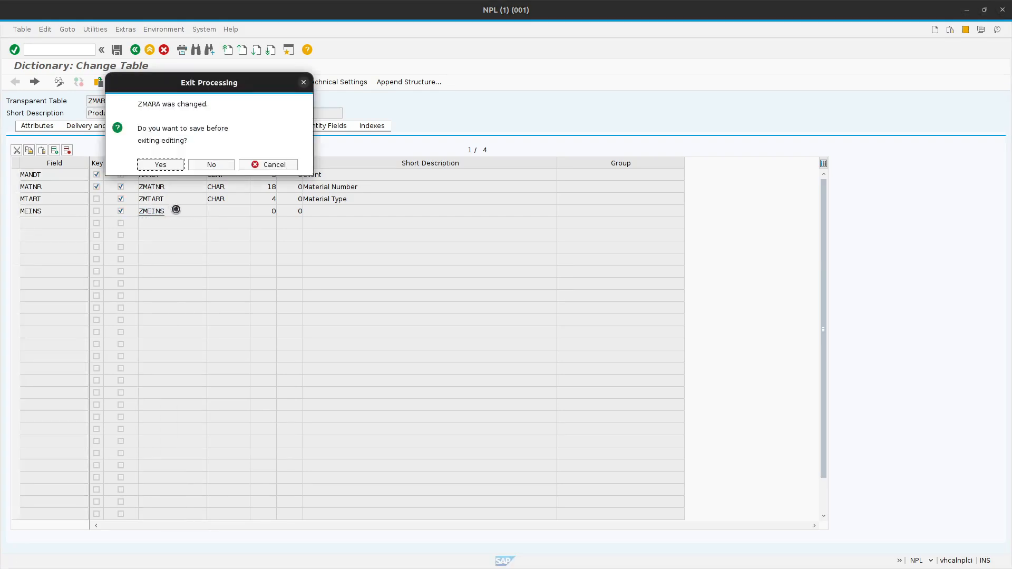
pyautogui.click(165, 164)
pyautogui.click(167, 179)
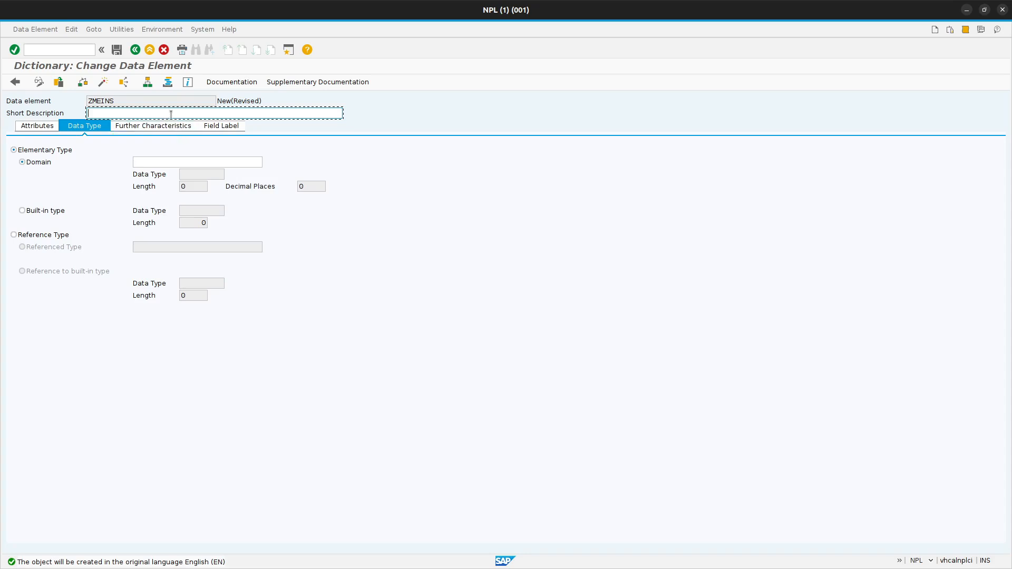
# Give data element ZMEINS the short description "Base Unit of Measure" and assign domain MEINS to it.
pyautogui.write('Bas')
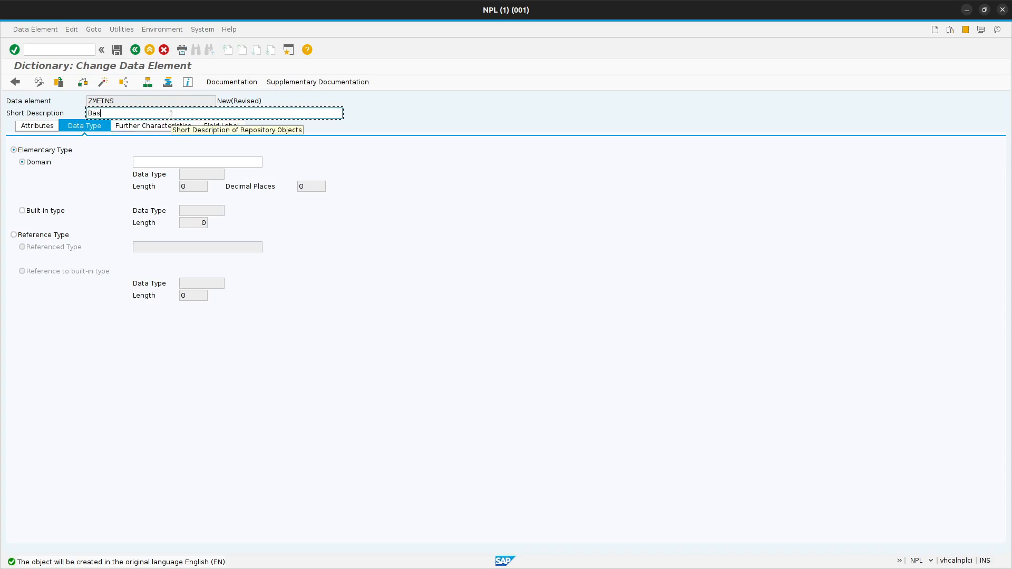
pyautogui.write('e Unit of Measue')
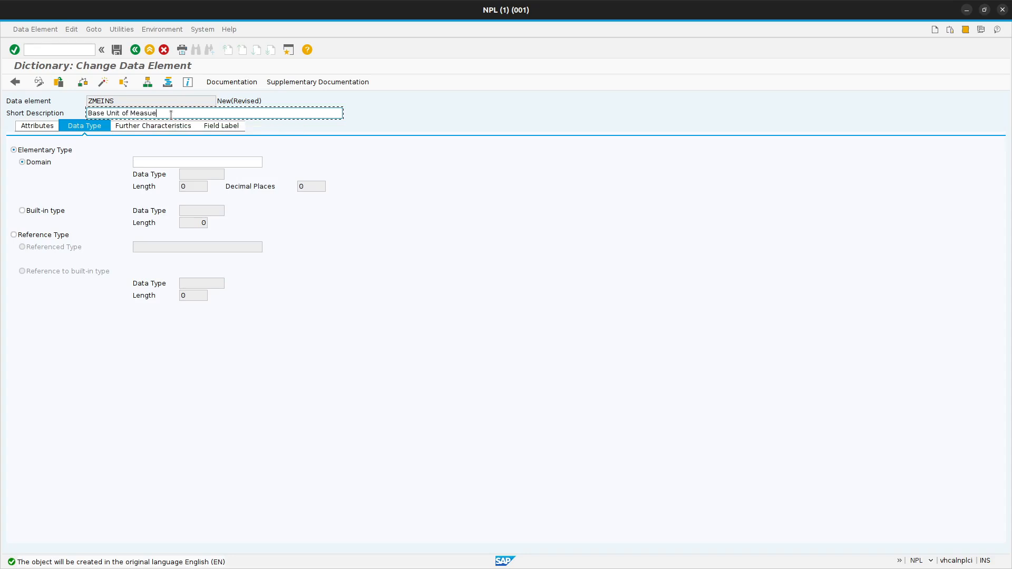
pyautogui.press('BackSpace')
pyautogui.write('re')
pyautogui.click(175, 163)
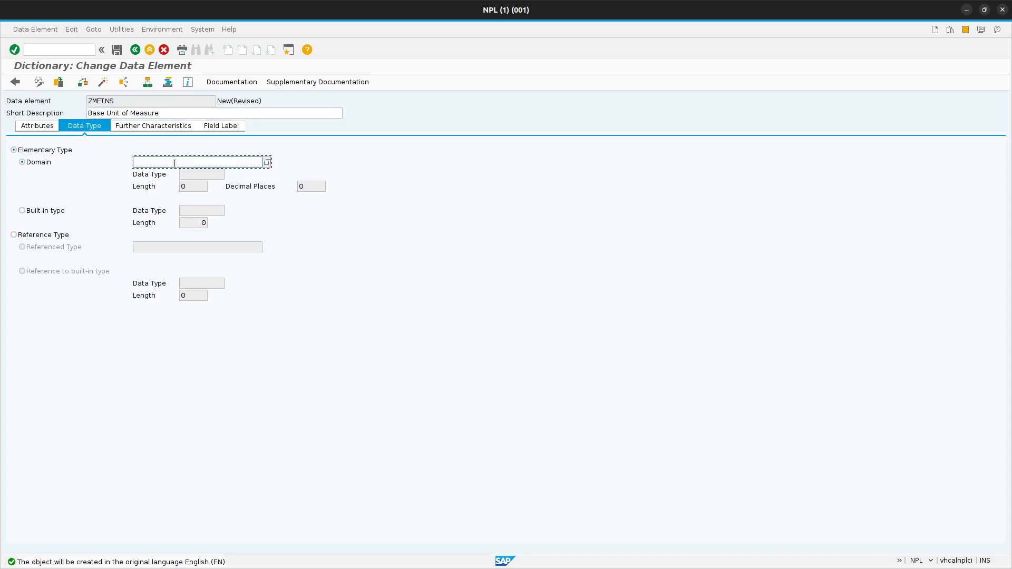
pyautogui.write('MEINS')
pyautogui.press('Return')
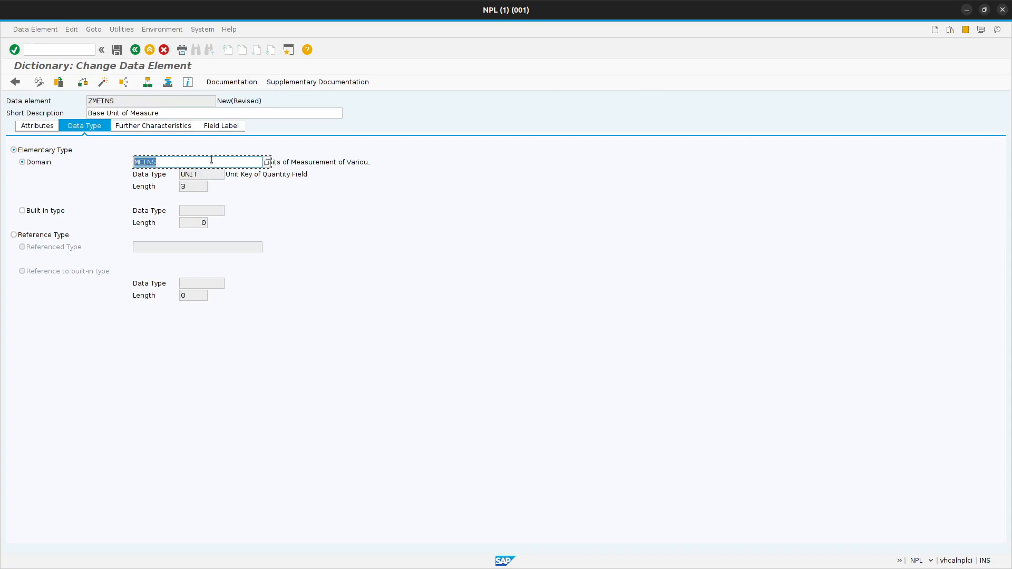
# Set the ZMEINS field labels: short "Unit", medium "Base Unit", long and heading "Base Unit of Measure".
pyautogui.click(214, 126)
pyautogui.click(144, 162)
pyautogui.write('Unit')
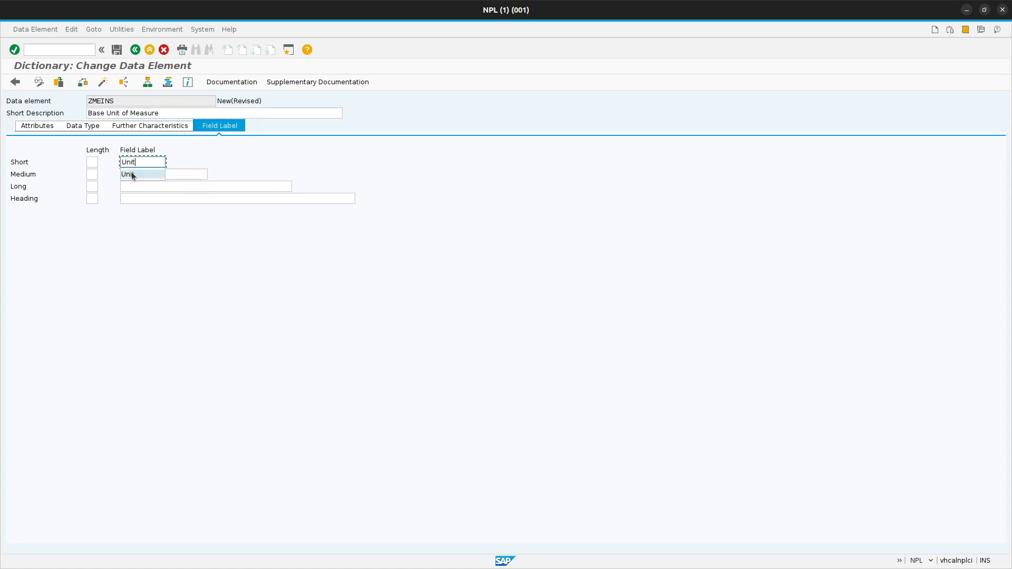
pyautogui.click(128, 174)
pyautogui.click(161, 175)
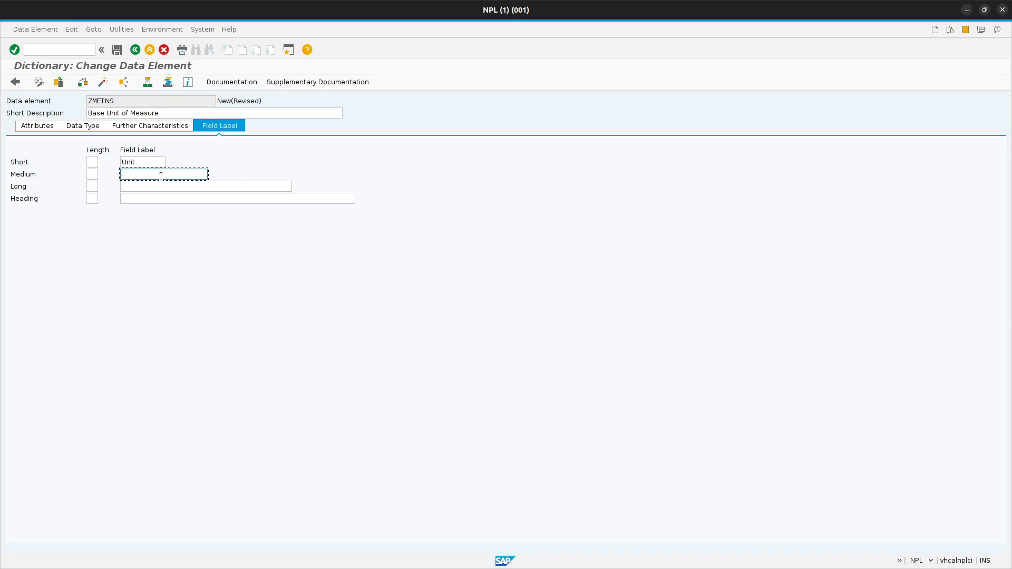
pyautogui.write('Bas')
pyautogui.click(158, 187)
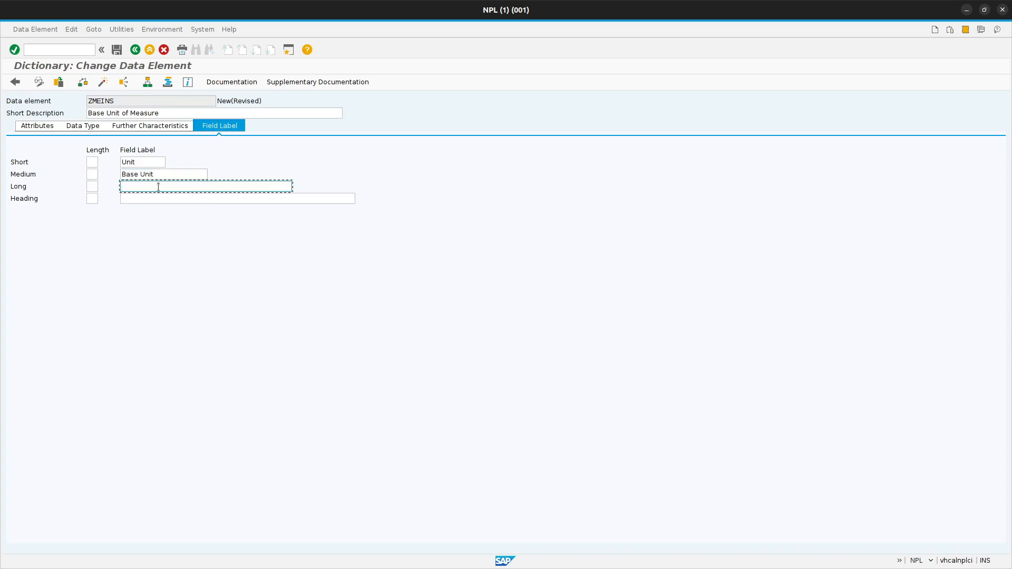
pyautogui.write('Bas')
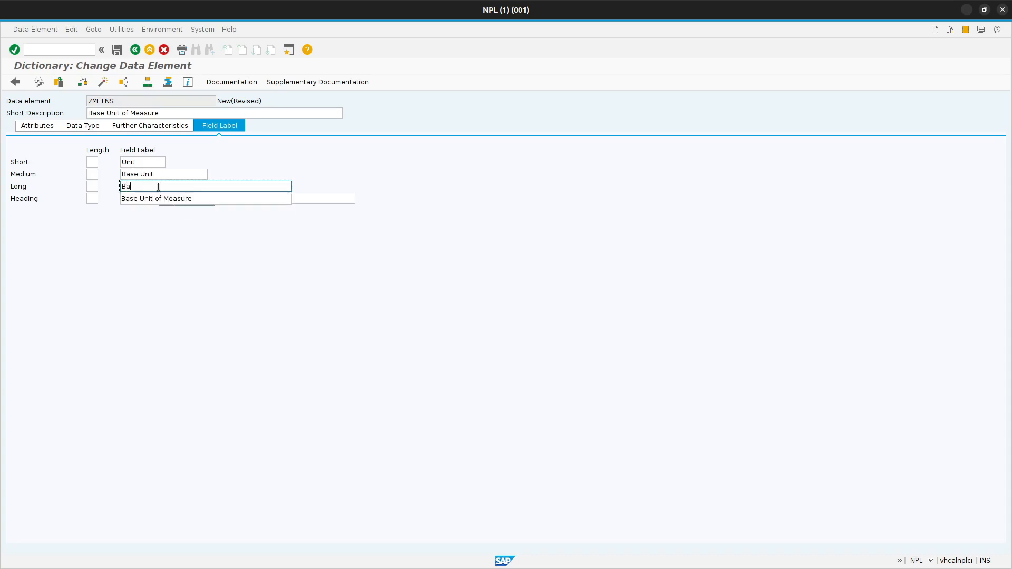
pyautogui.click(185, 198)
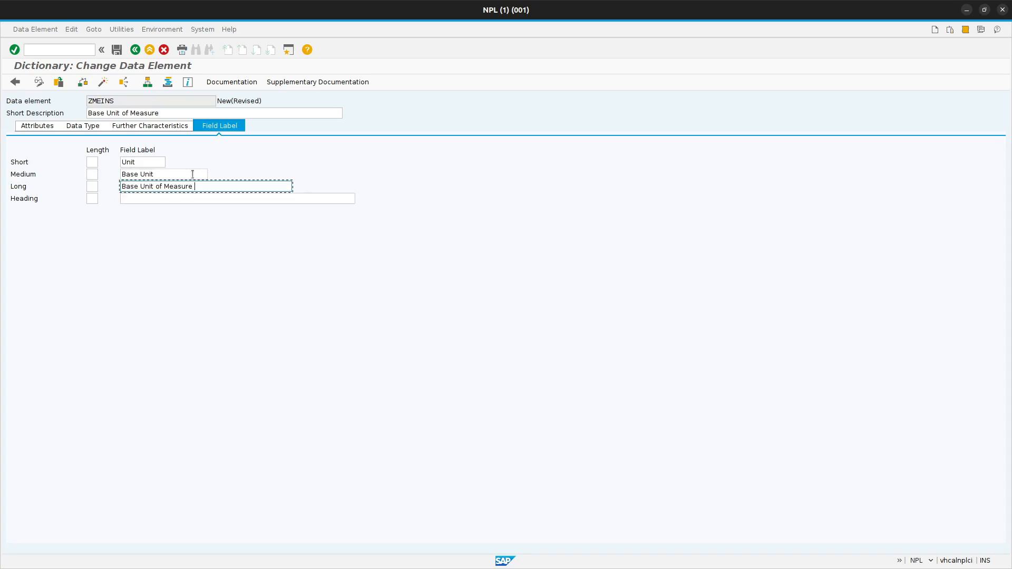
pyautogui.moveTo(176, 113); pyautogui.dragTo(55, 108)
pyautogui.hotkey('ctrl', 'c')
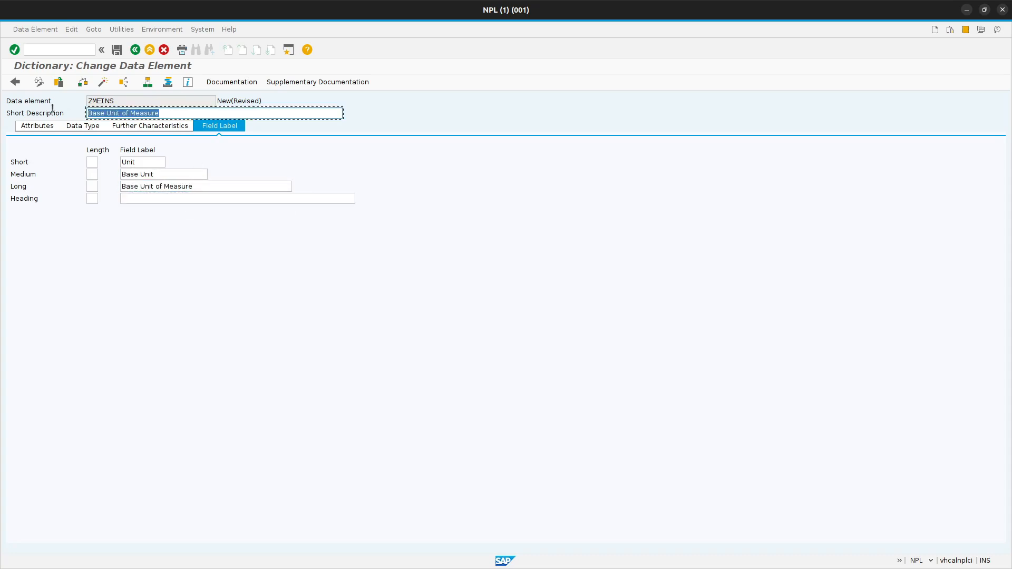
pyautogui.click(162, 198)
pyautogui.hotkey('ctrl', 'v')
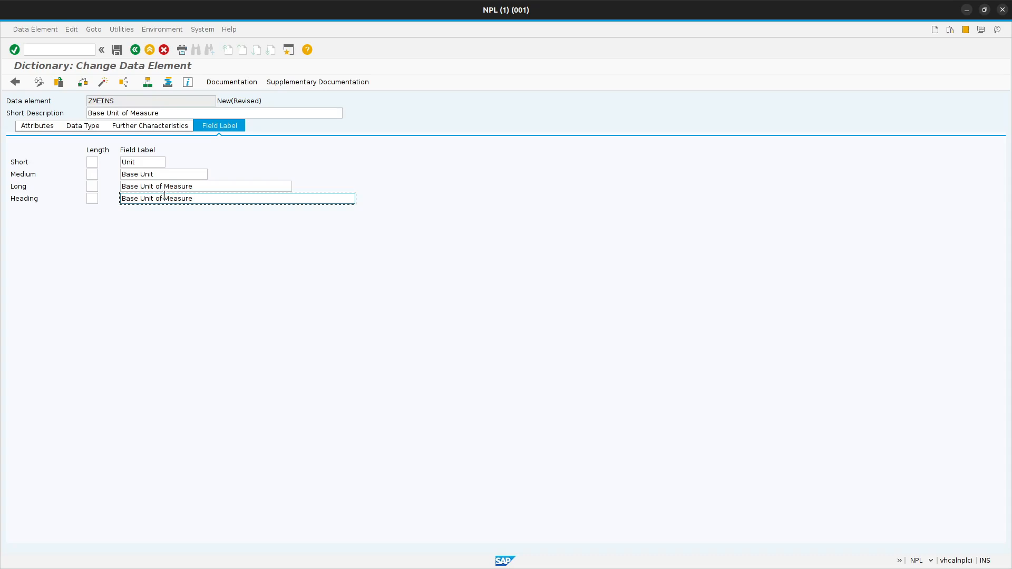
# Save data element ZMEINS and check its consistency.
pyautogui.hotkey('ctrl', 's')
pyautogui.click(191, 196)
pyautogui.click(203, 122)
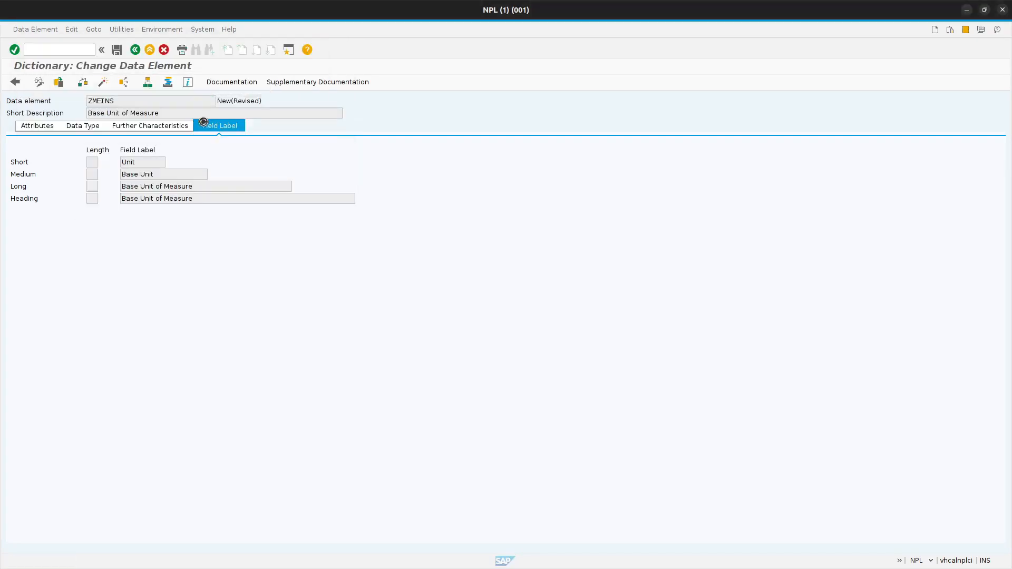
pyautogui.click(82, 86)
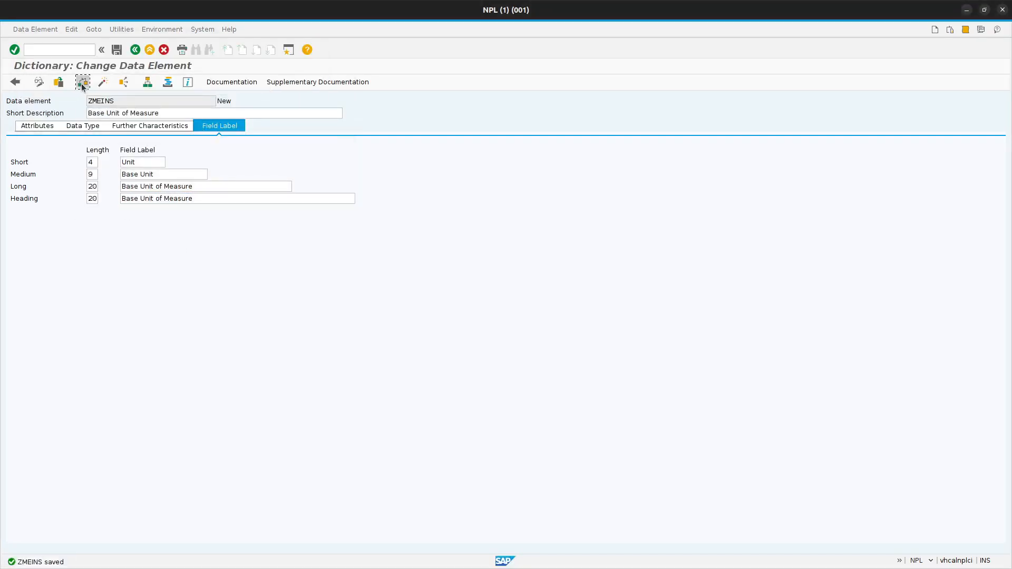
# Activate data element ZMEINS and return to the field list of table ZMARA.
pyautogui.click(102, 83)
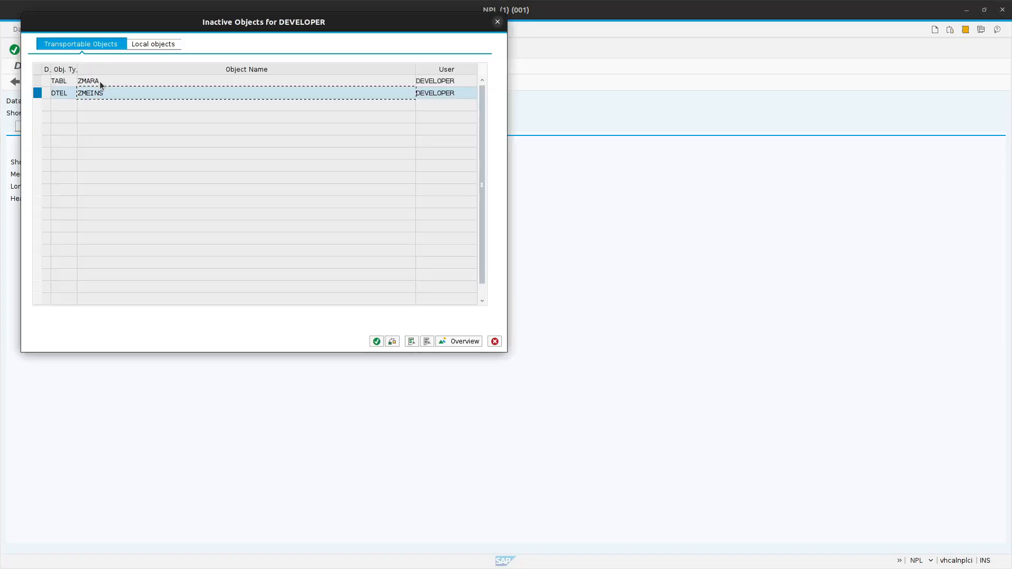
pyautogui.click(377, 341)
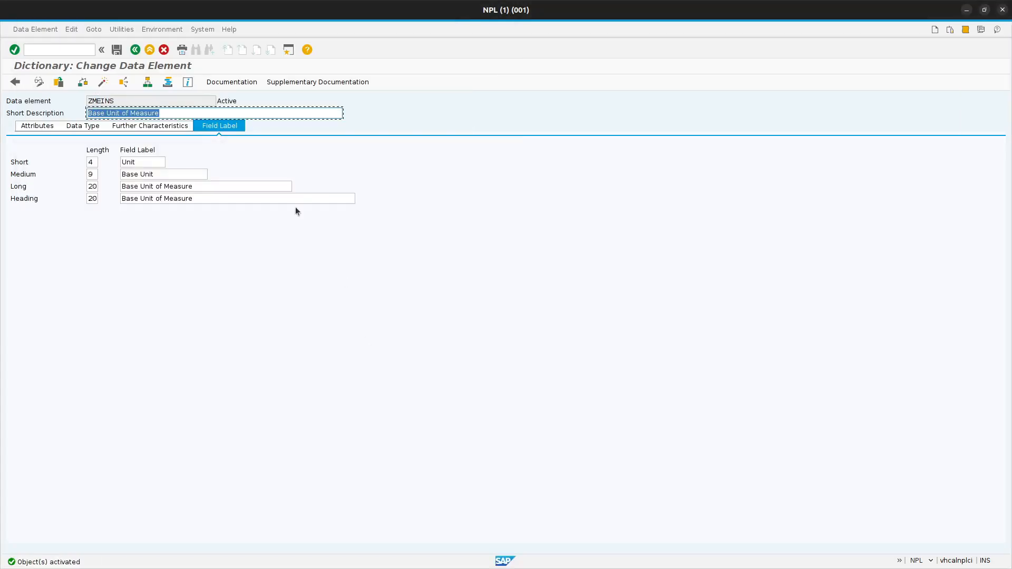
pyautogui.click(143, 50)
pyautogui.click(179, 211)
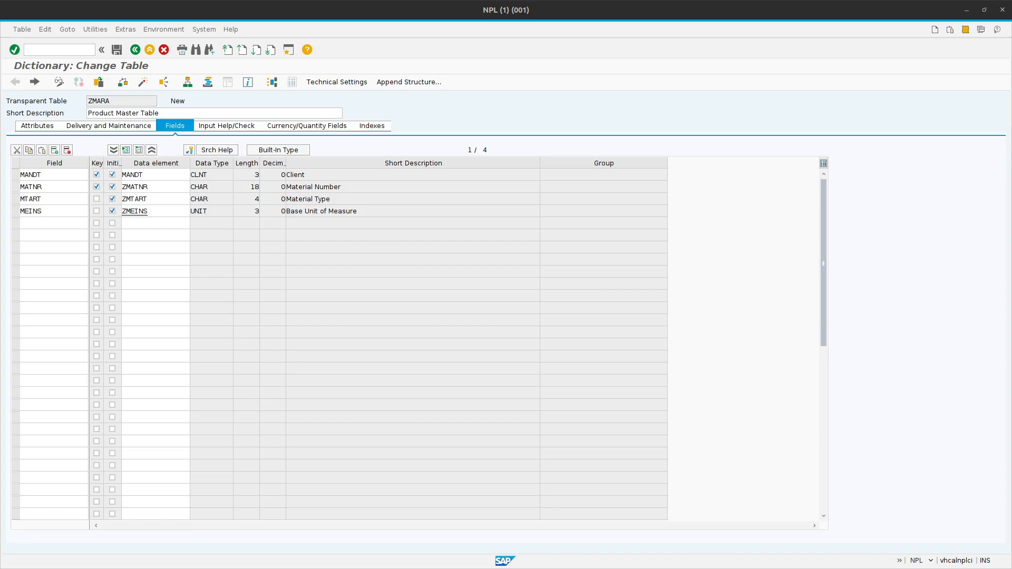
# Compare the key and initial-value flags of the ZMARA fields with the ZMARA design in the "Tables and relationship" spreadsheet.
pyautogui.hotkey('alt', 'Tab')
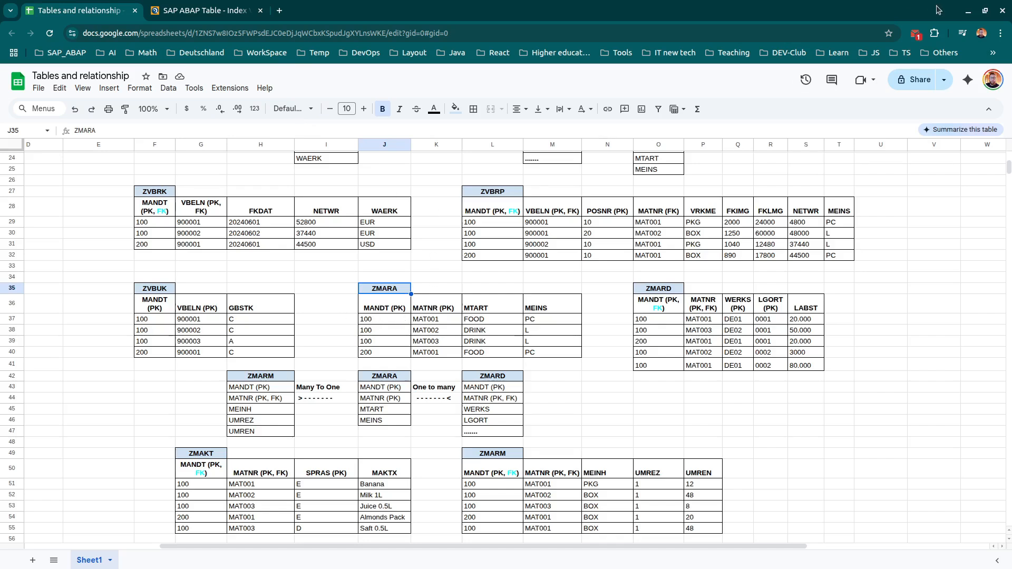
pyautogui.click(969, 11)
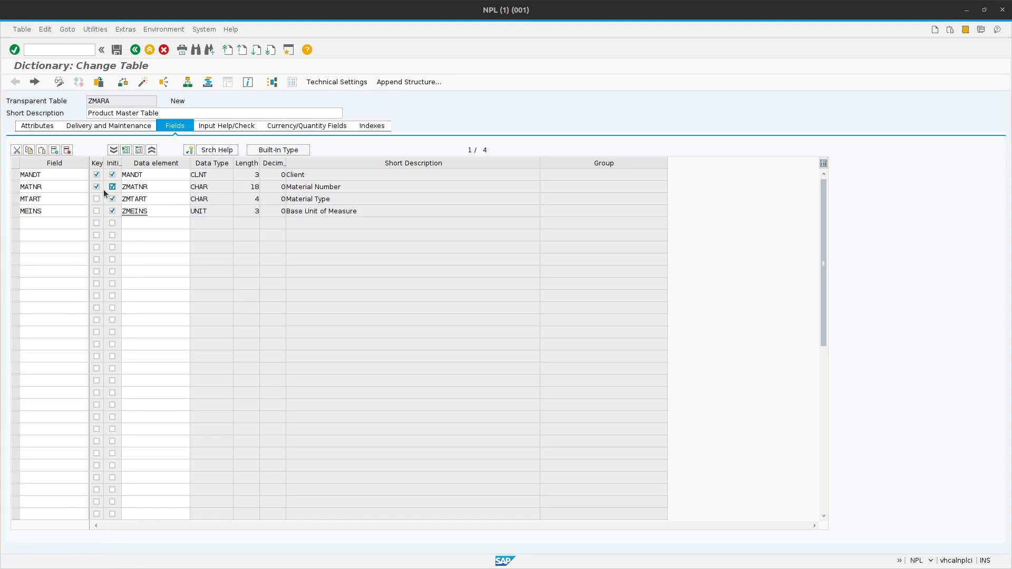
pyautogui.moveTo(104, 162); pyautogui.dragTo(122, 164)
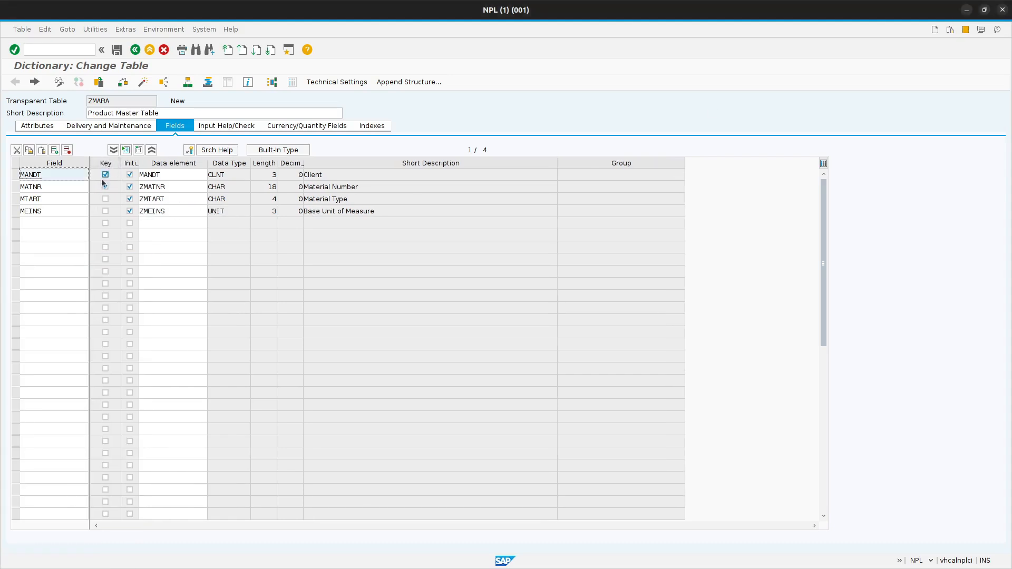
pyautogui.click(105, 186)
pyautogui.hotkey('alt', 'Tab')
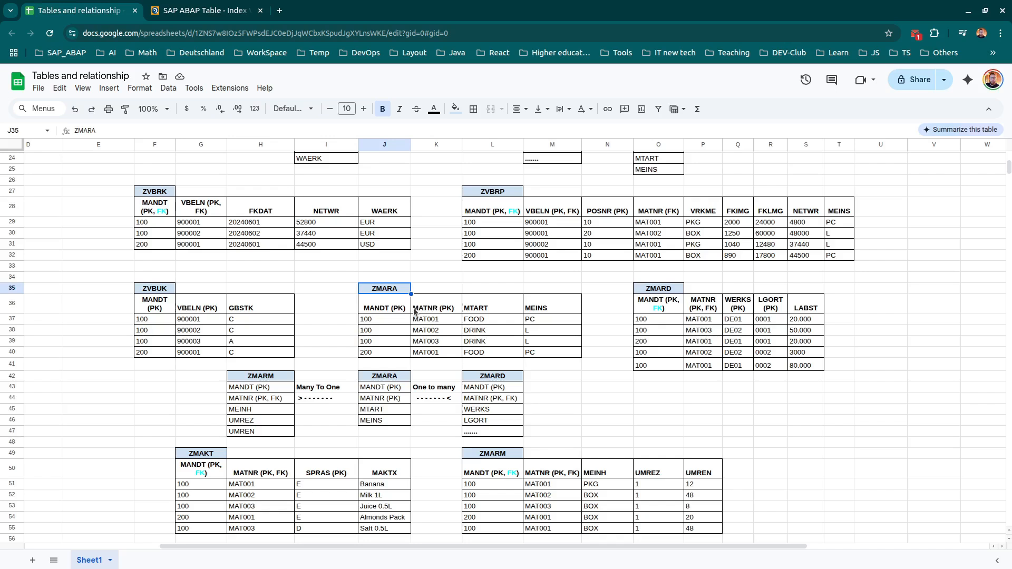
pyautogui.click(968, 11)
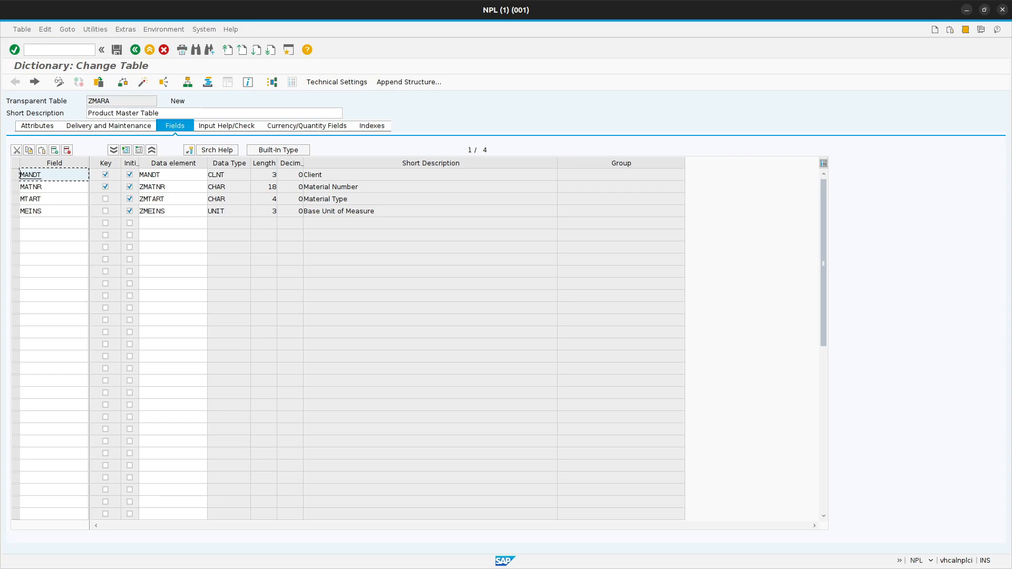
# Save ZMARA's technical settings with data class APPL0 and size category 0, and review them.
pyautogui.click(338, 82)
pyautogui.click(124, 199)
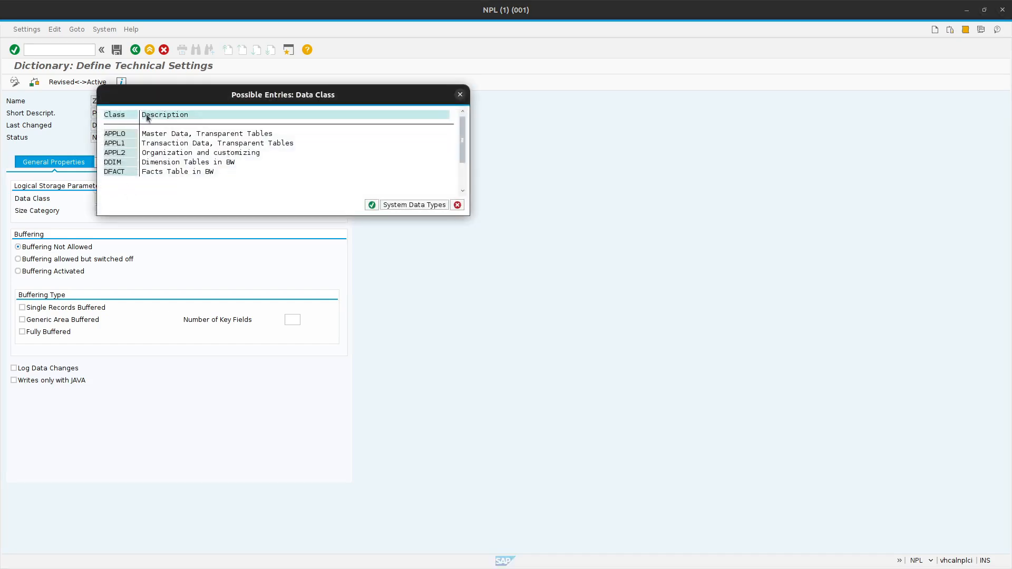
pyautogui.doubleClick(120, 134)
pyautogui.press('Tab')
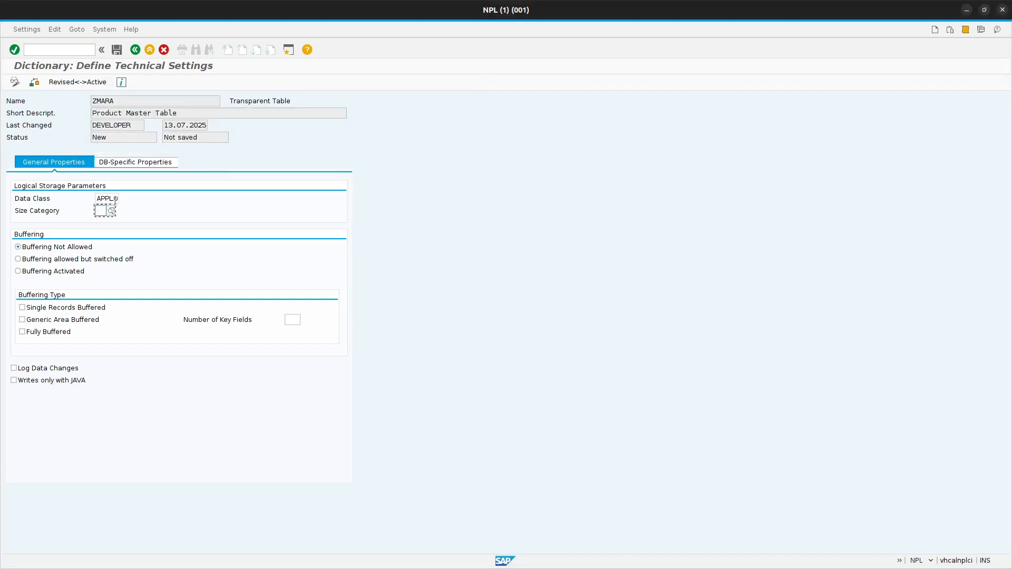
pyautogui.write('0')
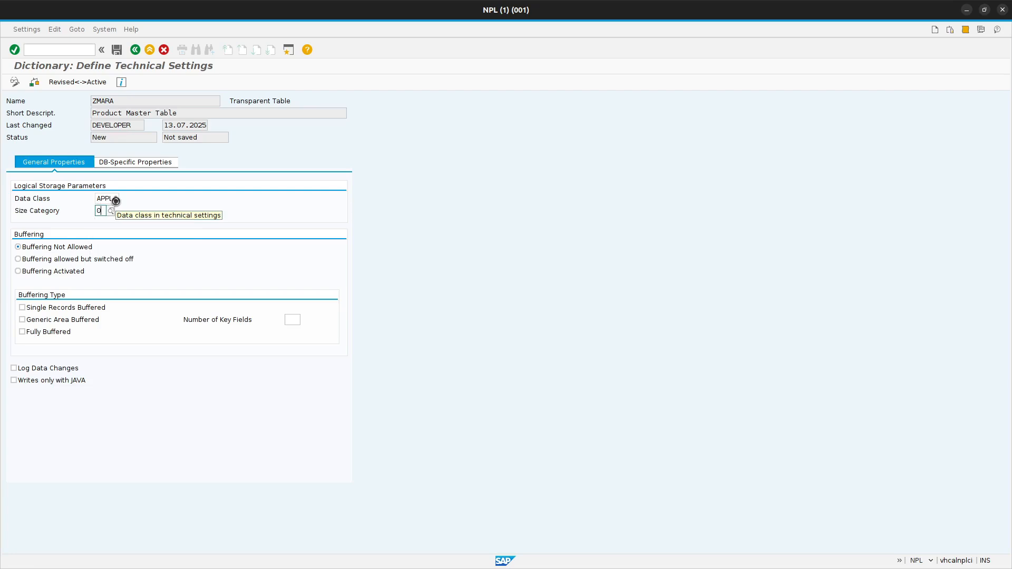
pyautogui.hotkey('ctrl', 's')
pyautogui.click(136, 50)
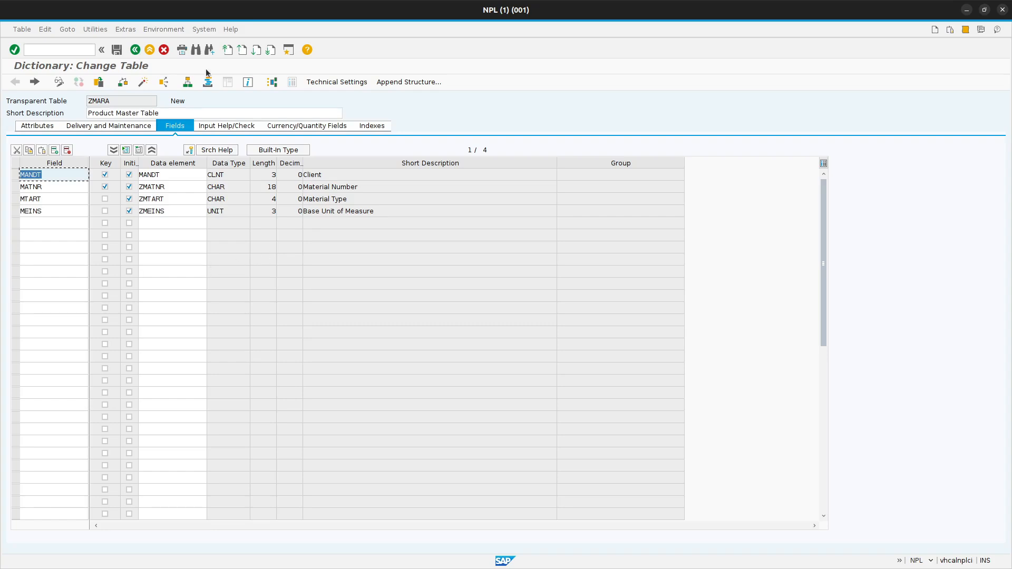
pyautogui.click(337, 82)
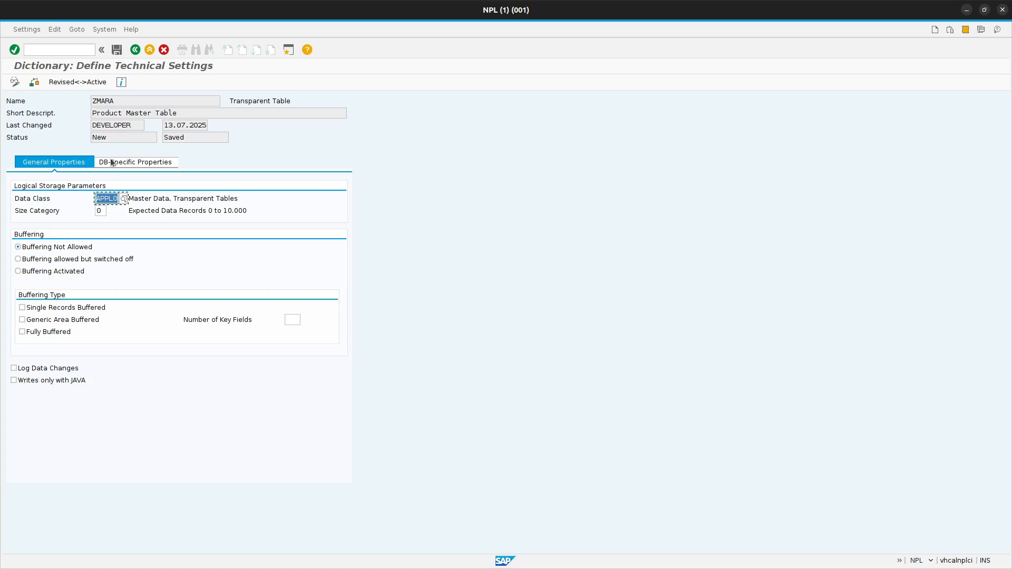
pyautogui.click(135, 50)
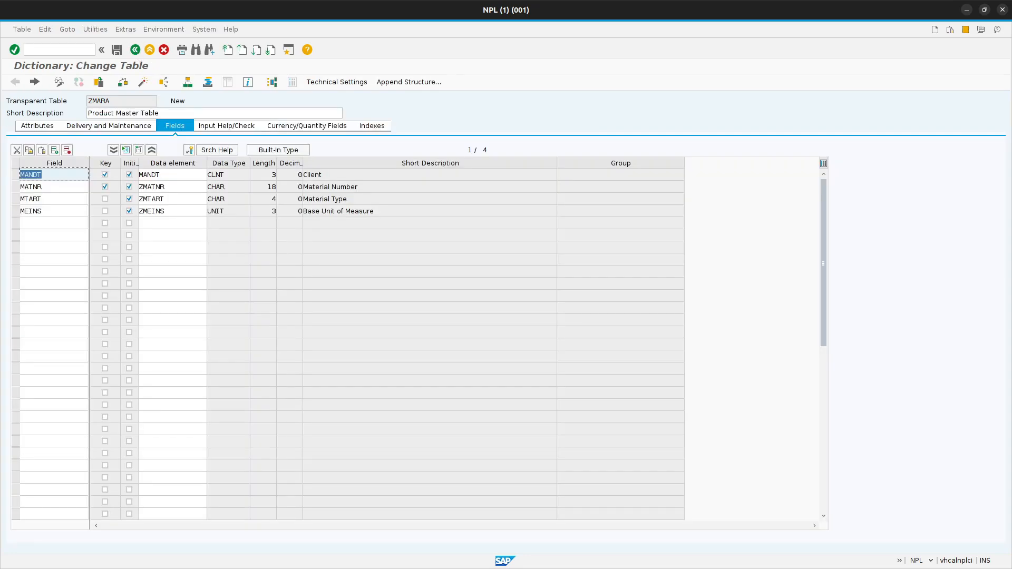
# Set the enhancement category of table ZMARA to "Can Be Enhanced (Deep)".
pyautogui.click(149, 29)
pyautogui.moveTo(126, 29)
pyautogui.click(140, 103)
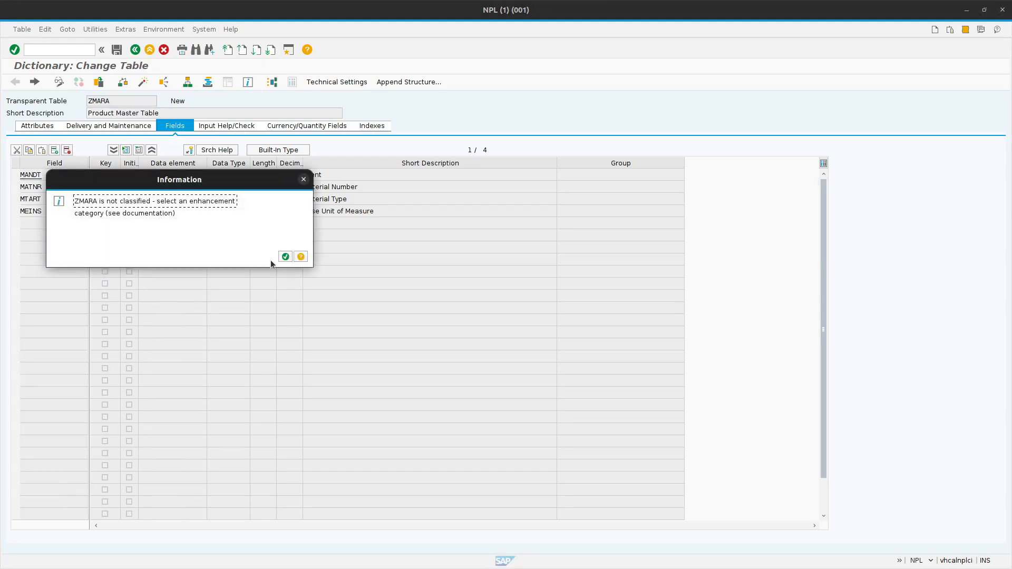
pyautogui.click(285, 257)
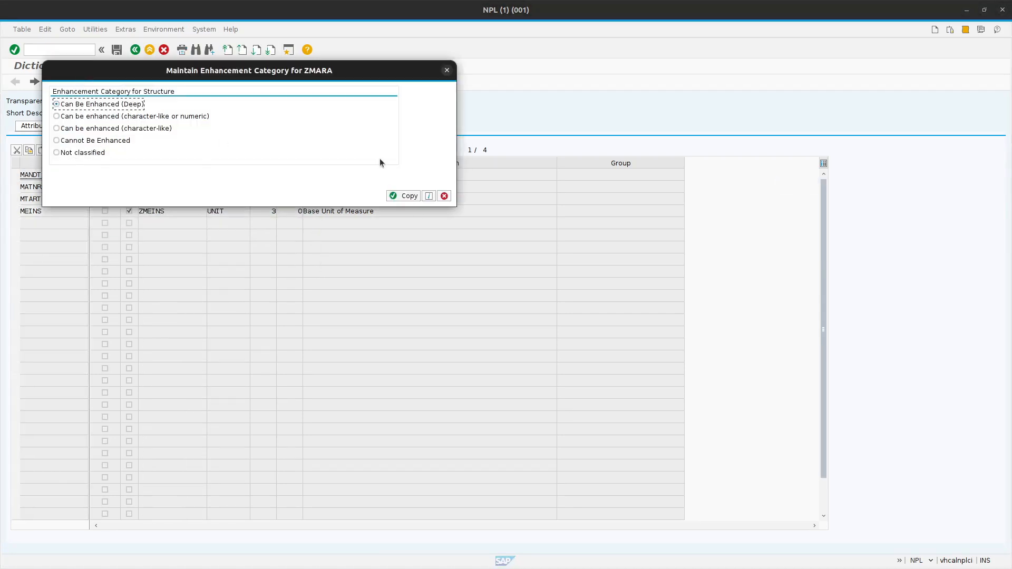
pyautogui.click(397, 194)
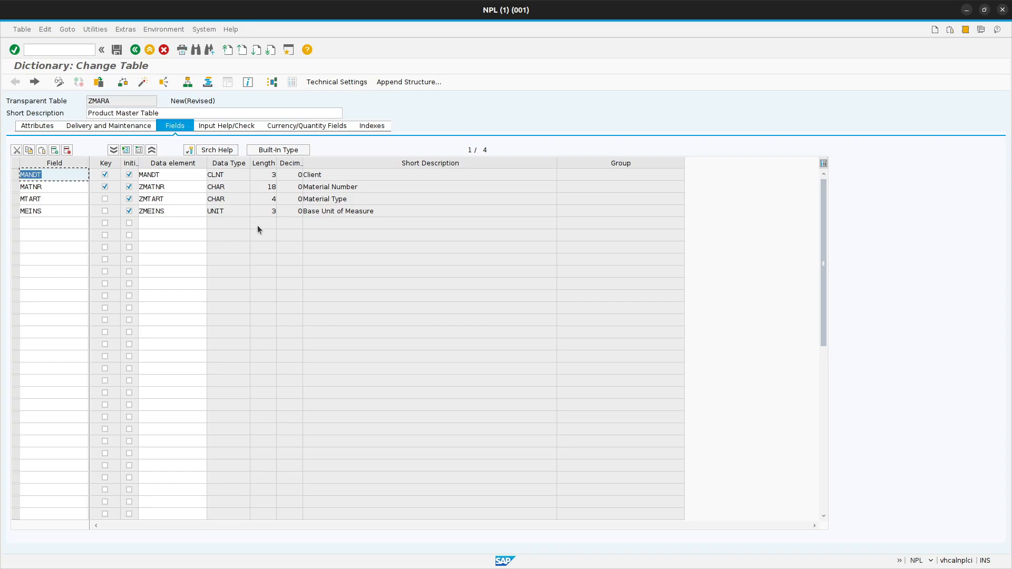
# Save table ZMARA, check its consistency and activate it.
pyautogui.click(193, 209)
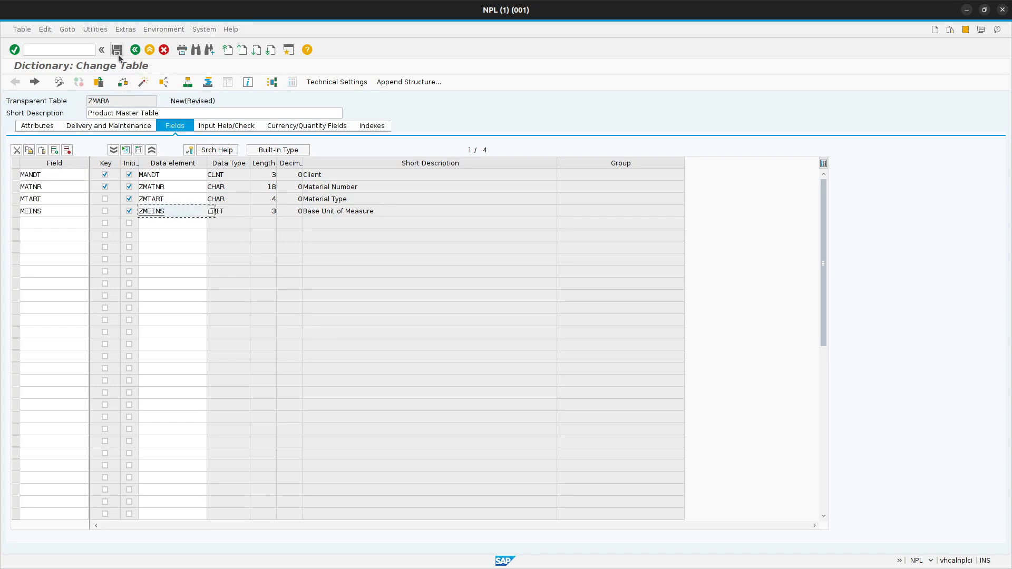
pyautogui.click(116, 52)
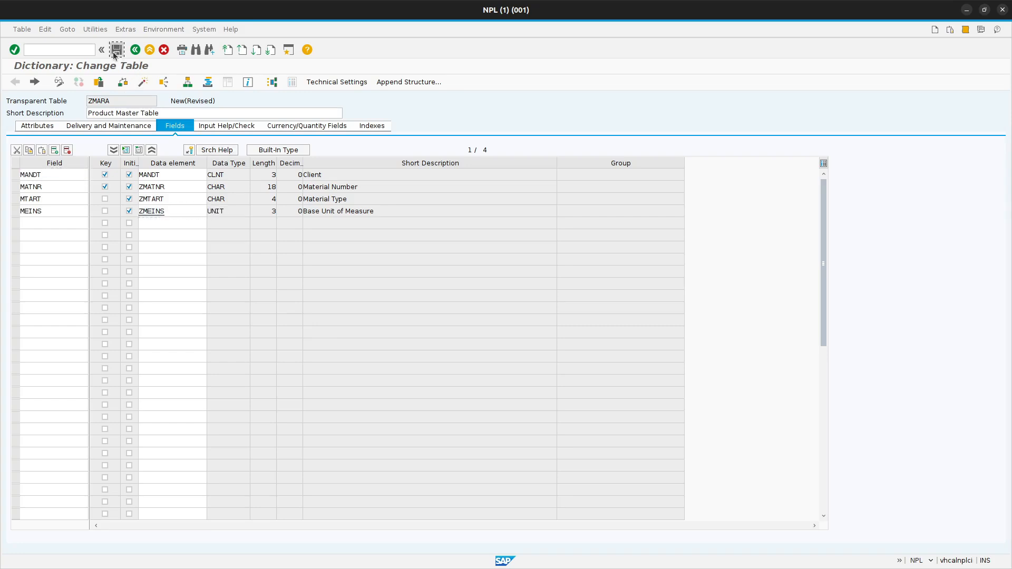
pyautogui.click(122, 84)
pyautogui.click(139, 81)
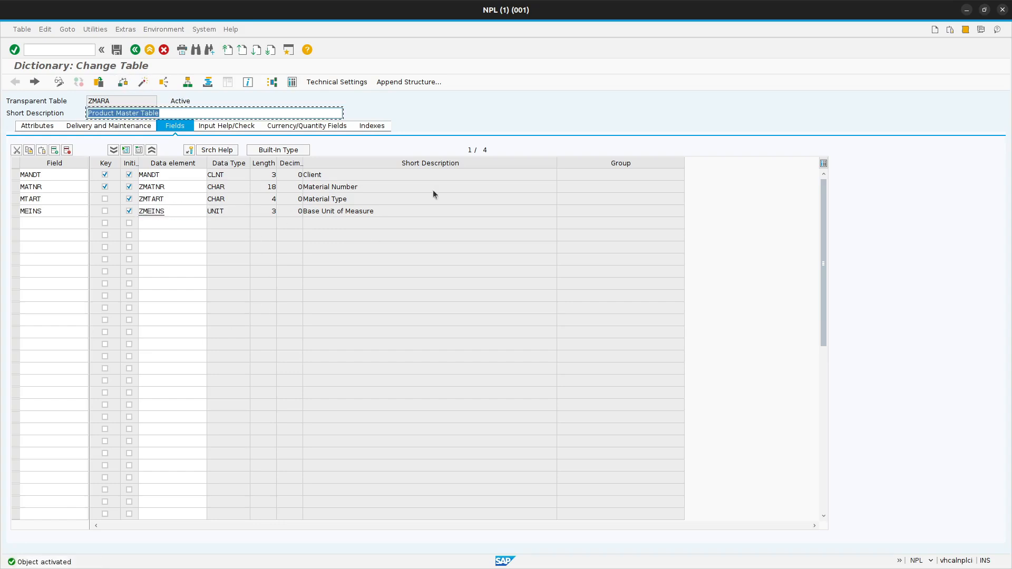
# Switch to the "Tables and relationship" spreadsheet in the browser to consult the table designs.
pyautogui.click(204, 112)
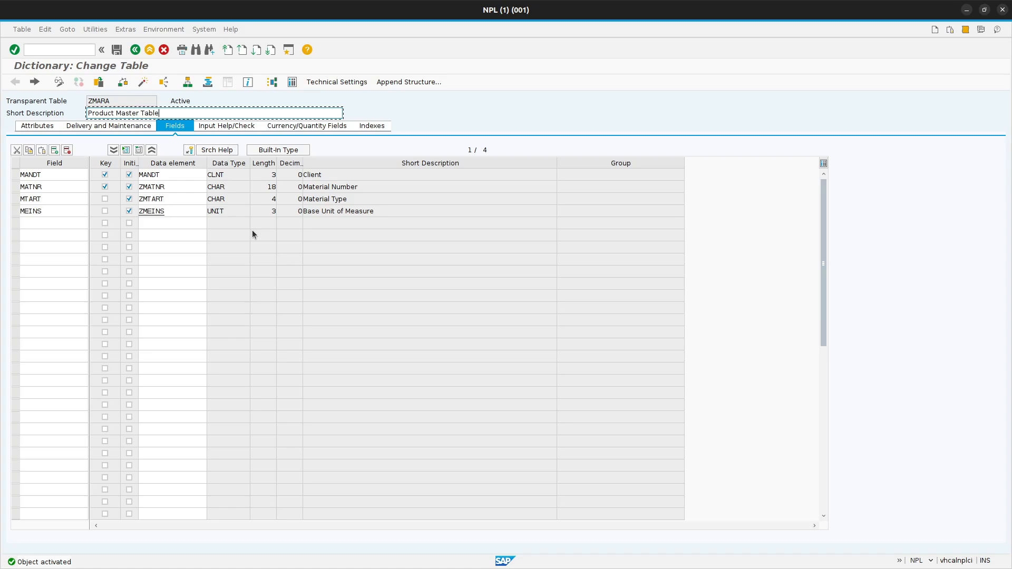
pyautogui.hotkey('alt', 'Tab')
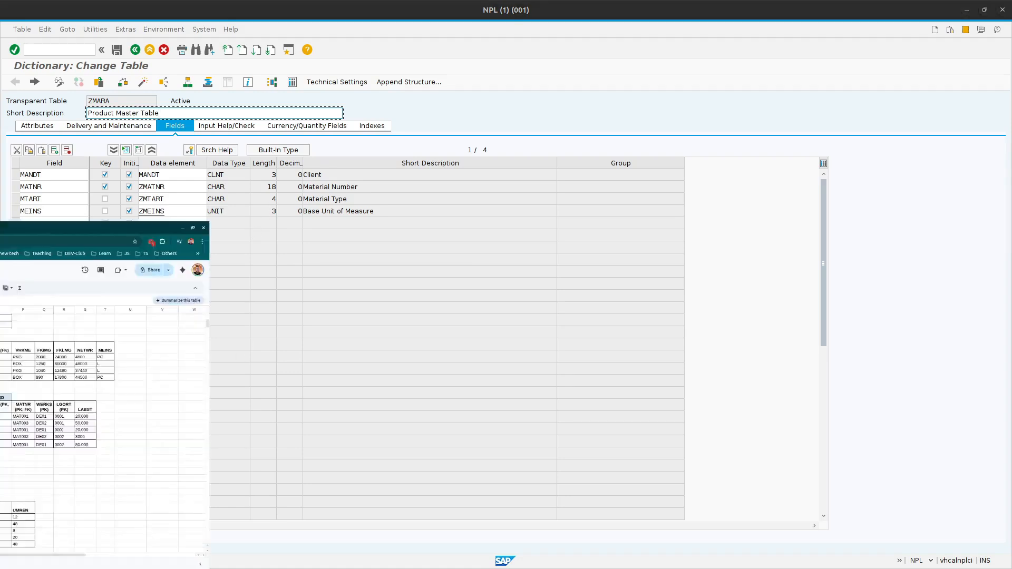